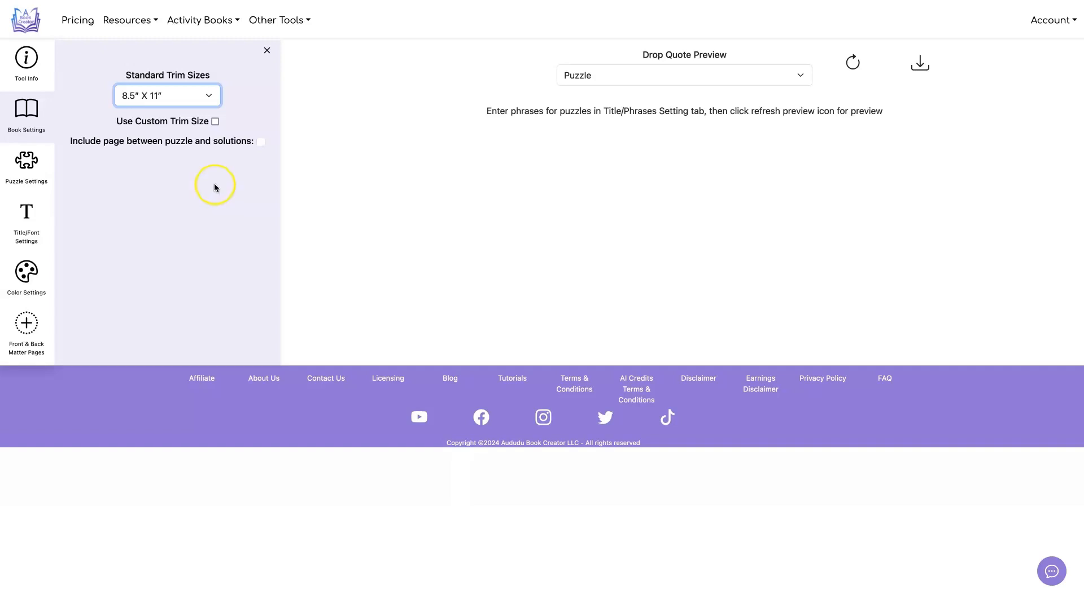
Bring up the custom trim width and length fields, and return to the standard trim sizes
{"action": "left_click", "coordinate": [215, 122]}
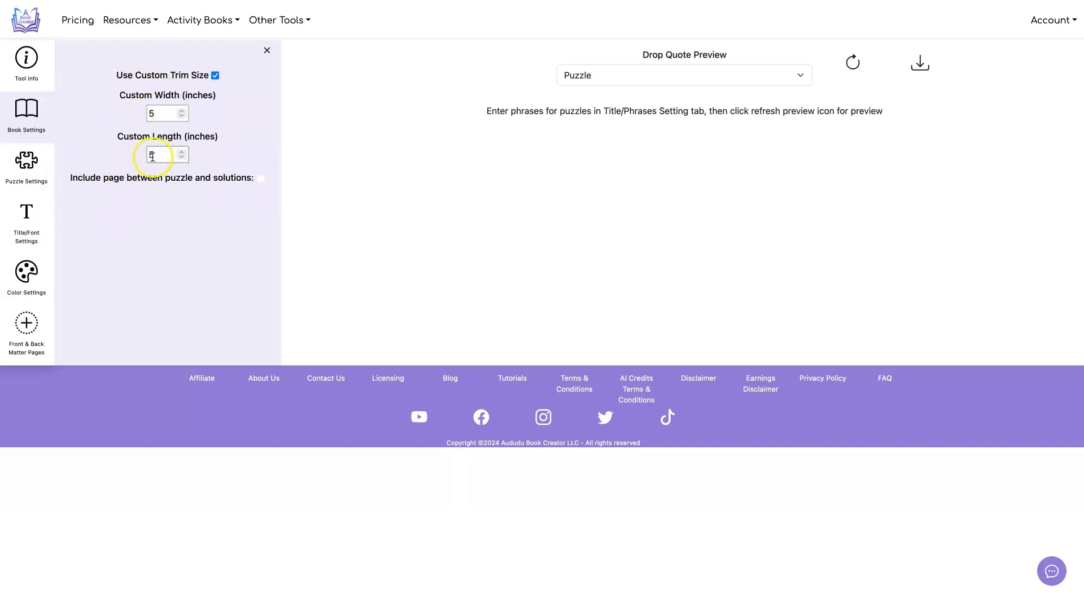
{"action": "left_click", "coordinate": [215, 76]}
Set the number of puzzles to 12 in the puzzle settings
{"action": "left_click", "coordinate": [27, 162]}
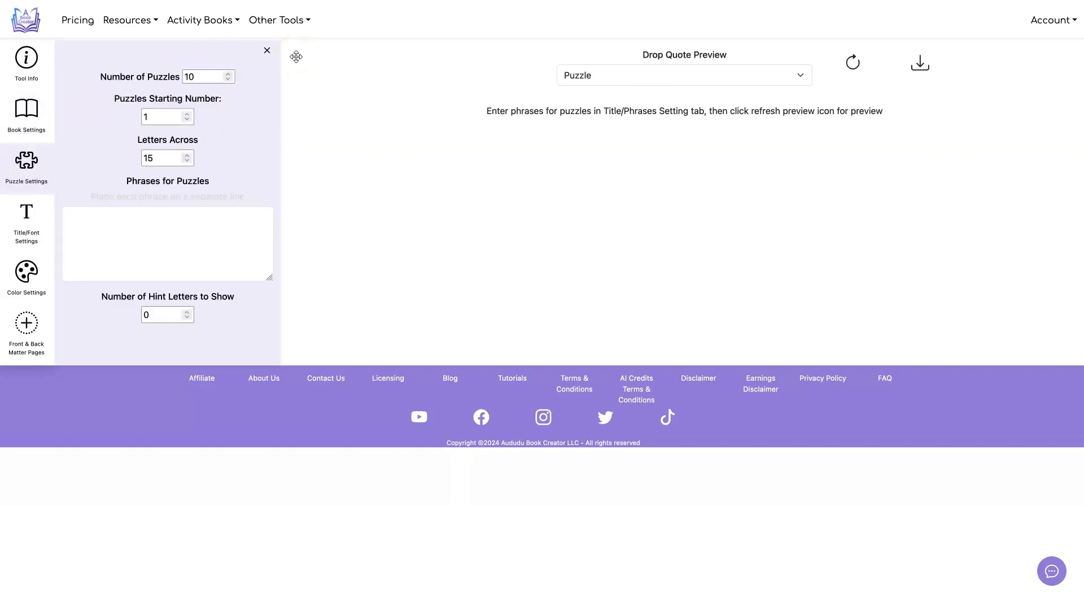
{"action": "left_click", "coordinate": [169, 78]}
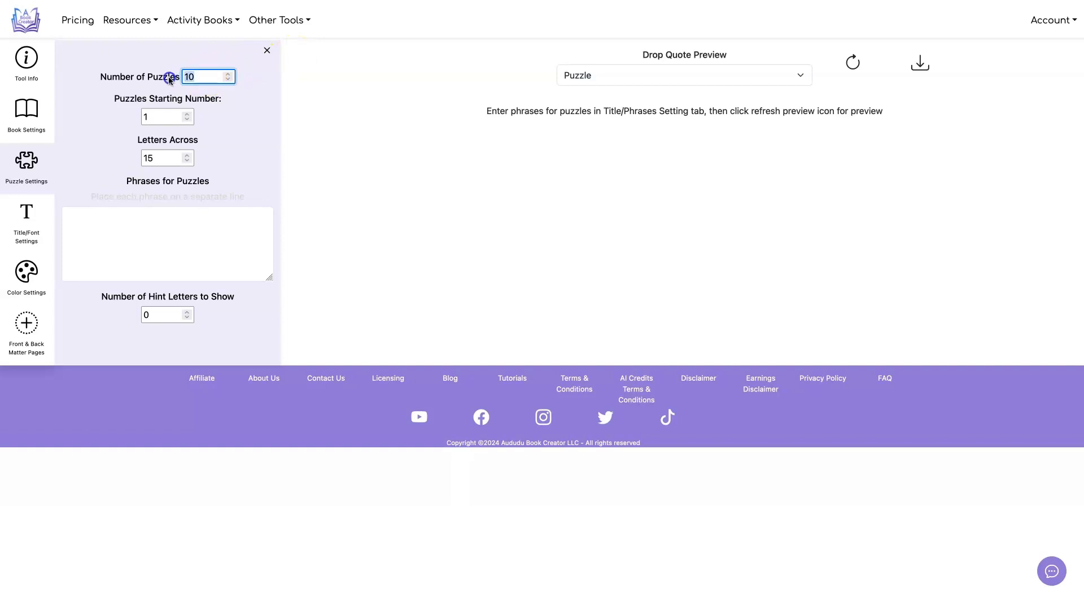
{"action": "type", "text": "12"}
{"action": "left_click", "coordinate": [314, 97]}
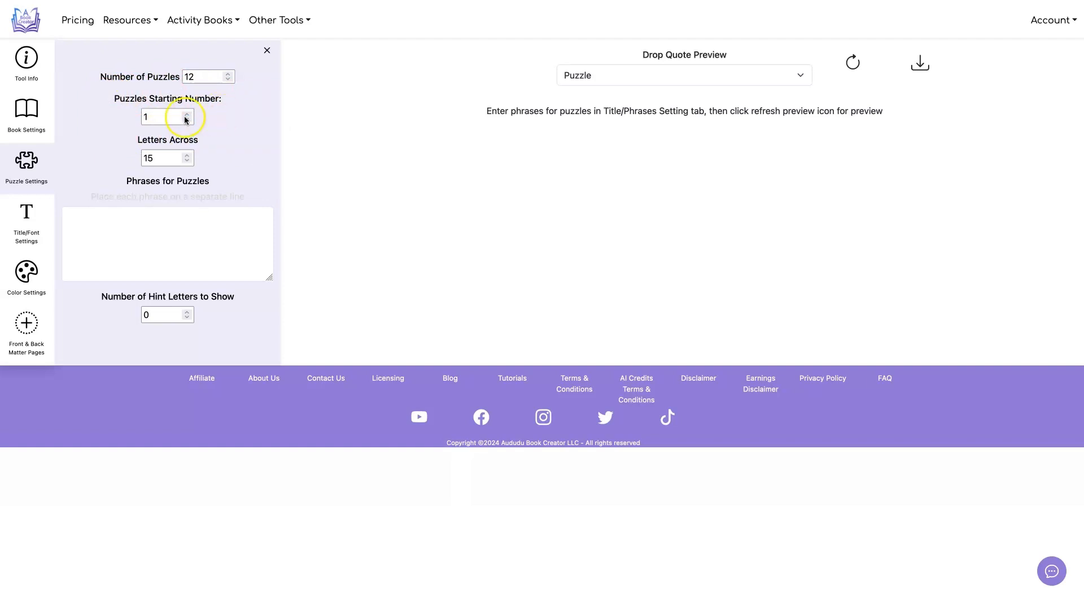
Paste the list of motivational quotes as the phrases for the puzzles and refresh the preview
{"action": "left_click", "coordinate": [156, 117]}
{"action": "left_click", "coordinate": [247, 119]}
{"action": "left_click", "coordinate": [133, 227]}
{"action": "key", "text": "ctrl+v"}
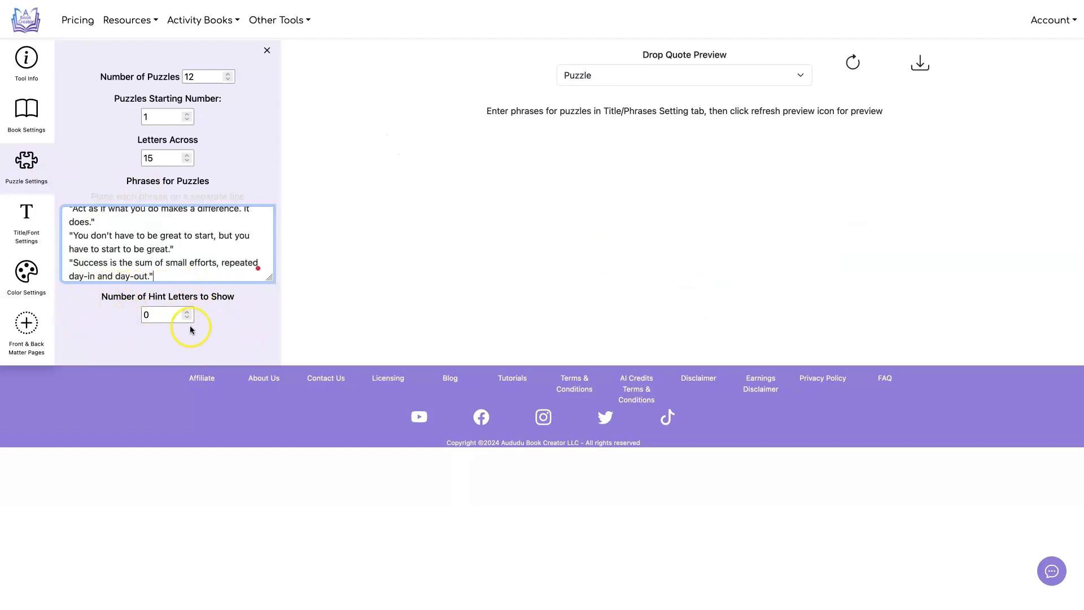
{"action": "left_click", "coordinate": [853, 61]}
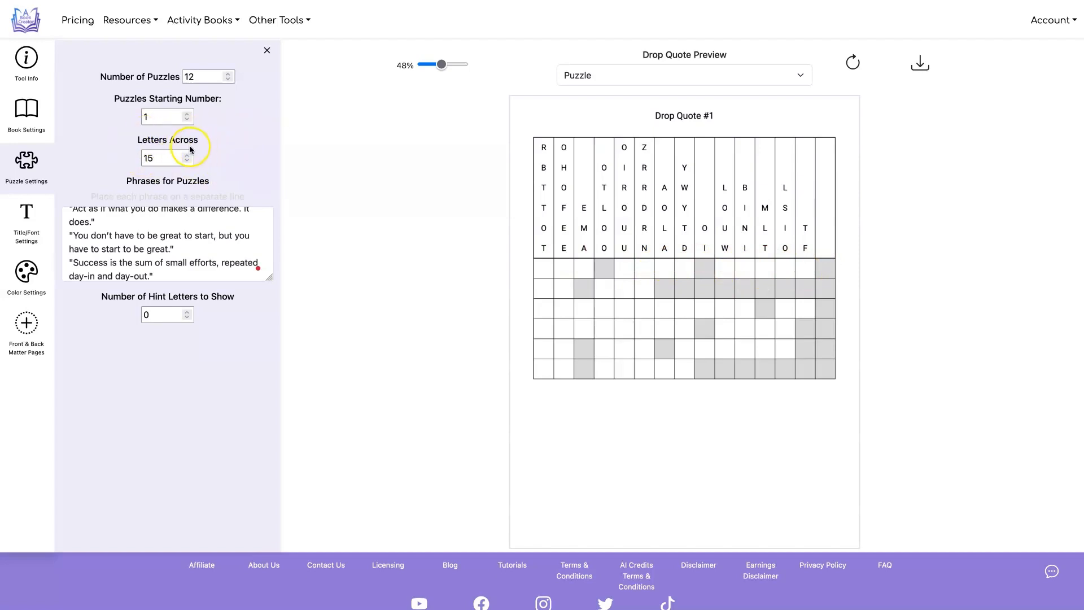
Try 20 letters across for the puzzles and refresh the preview
{"action": "left_click_drag", "start_coordinate": [160, 159], "coordinate": [140, 159]}
{"action": "type", "text": "2"}
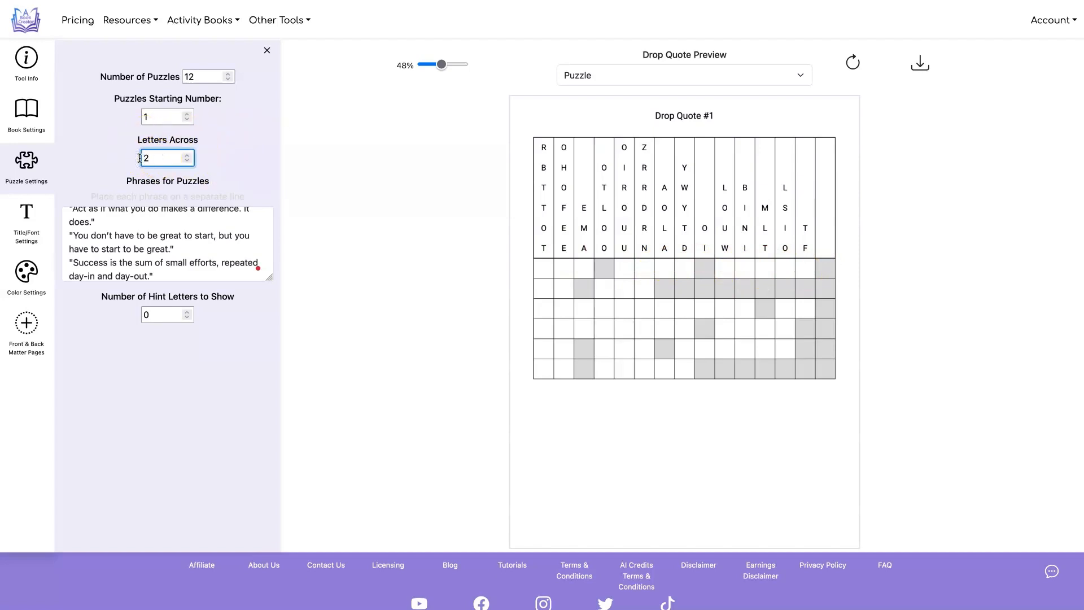
{"action": "type", "text": "0"}
{"action": "left_click", "coordinate": [399, 108]}
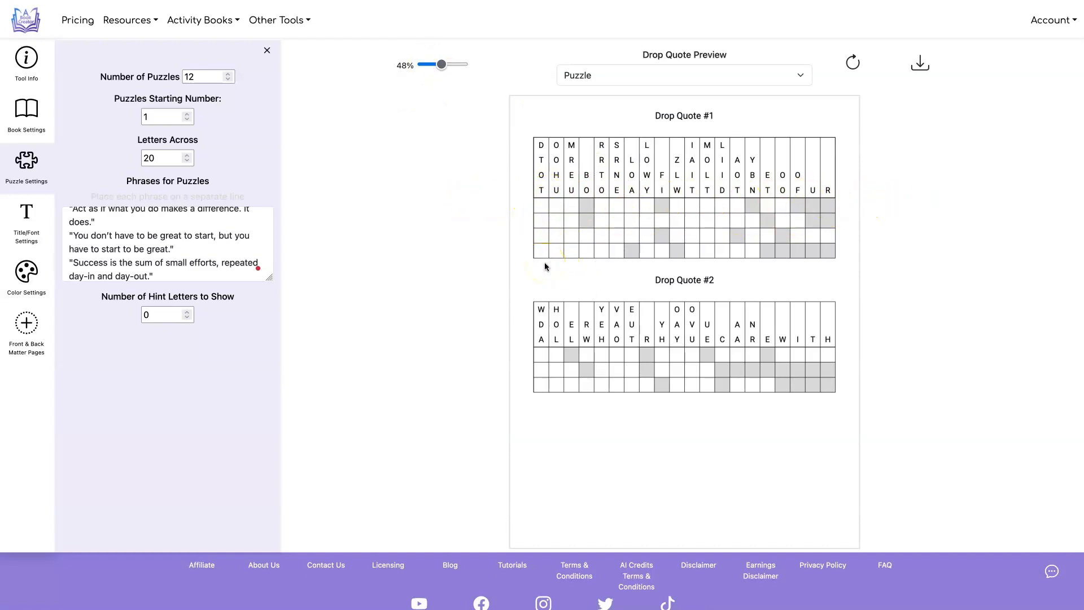
Try 30 letters across for the puzzles and refresh the preview
{"action": "left_click_drag", "start_coordinate": [180, 158], "coordinate": [120, 157]}
{"action": "type", "text": "3"}
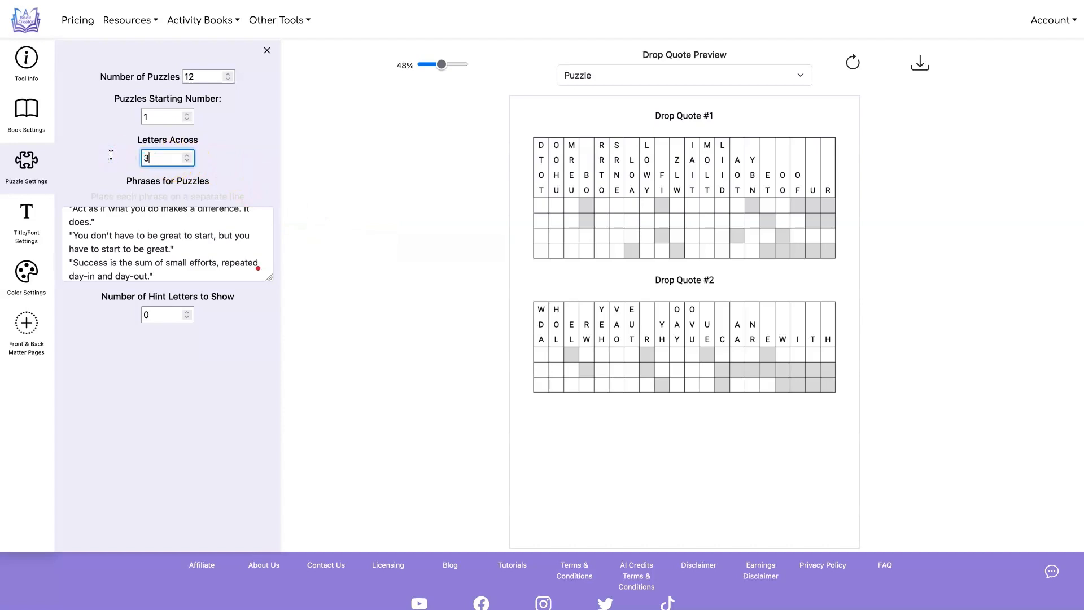
{"action": "type", "text": "0"}
{"action": "left_click", "coordinate": [853, 62]}
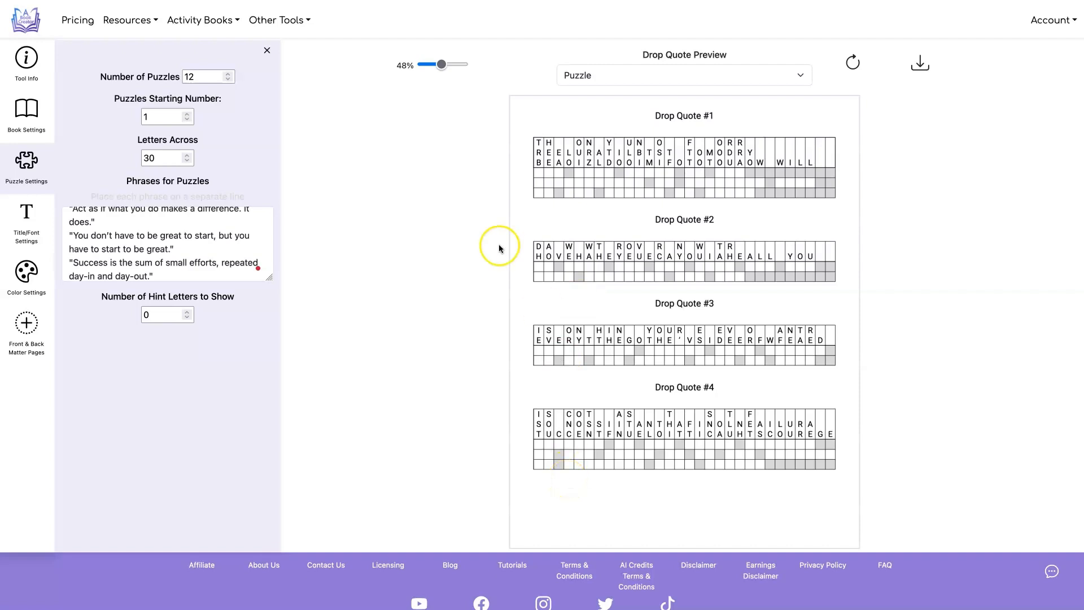
Try 10 letters across for the puzzles and refresh the preview
{"action": "left_click_drag", "start_coordinate": [175, 158], "coordinate": [99, 152]}
{"action": "type", "text": "10"}
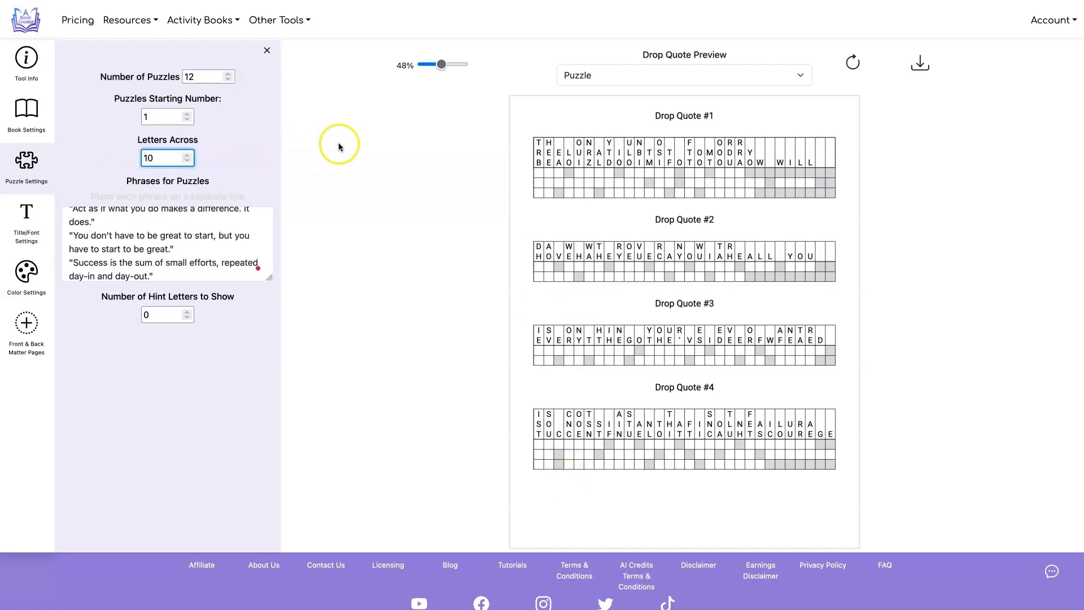
{"action": "left_click", "coordinate": [853, 61]}
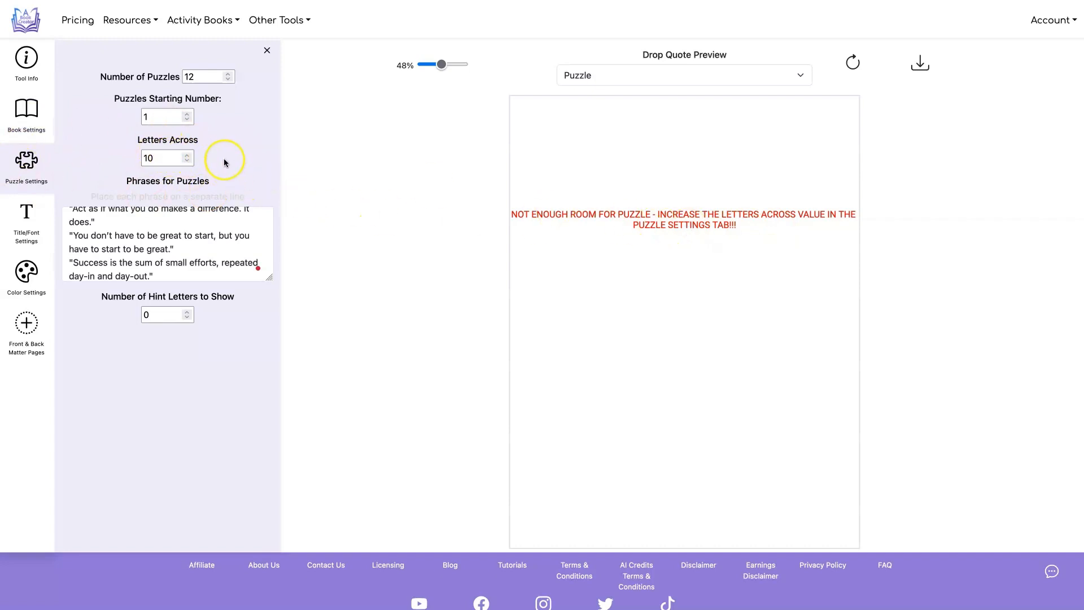
Set the letters across to 20 and the number of hint letters to 4, and refresh the preview
{"action": "left_click", "coordinate": [150, 158]}
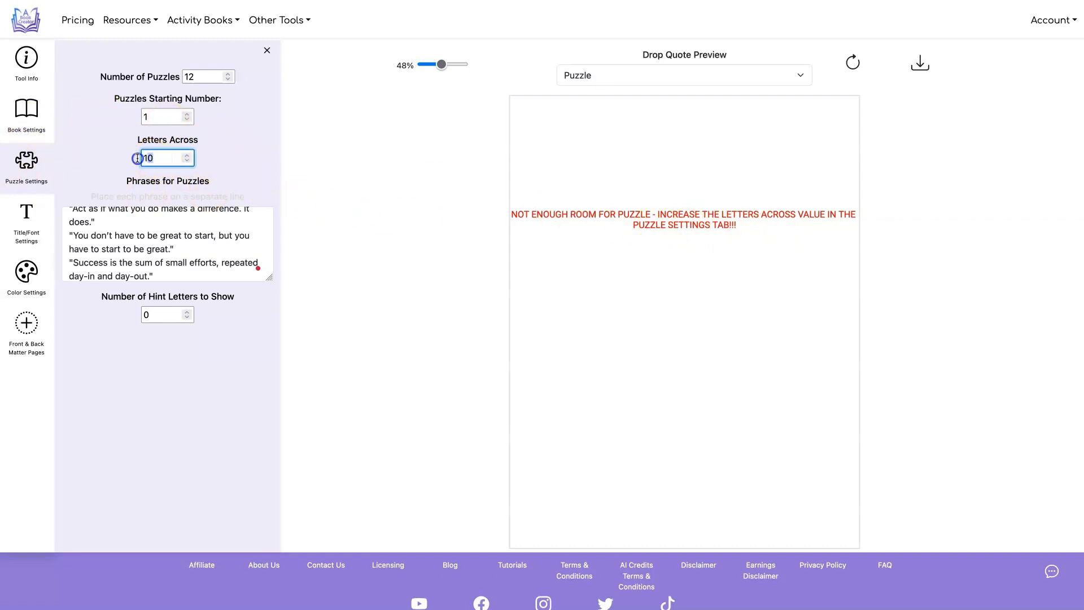
{"action": "type", "text": "20"}
{"action": "left_click", "coordinate": [341, 184]}
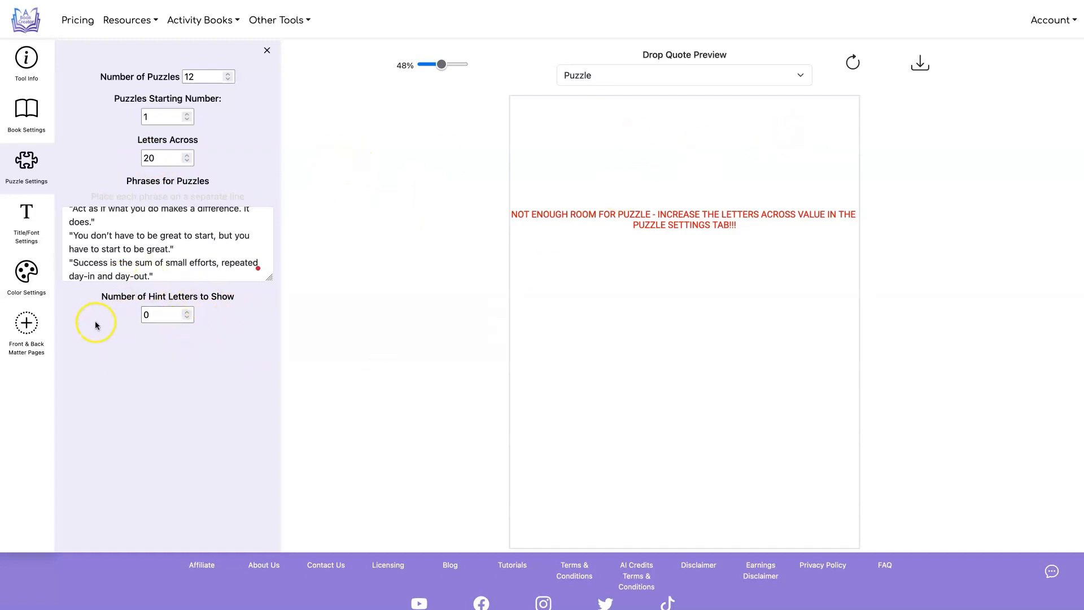
{"action": "left_click", "coordinate": [188, 312]}
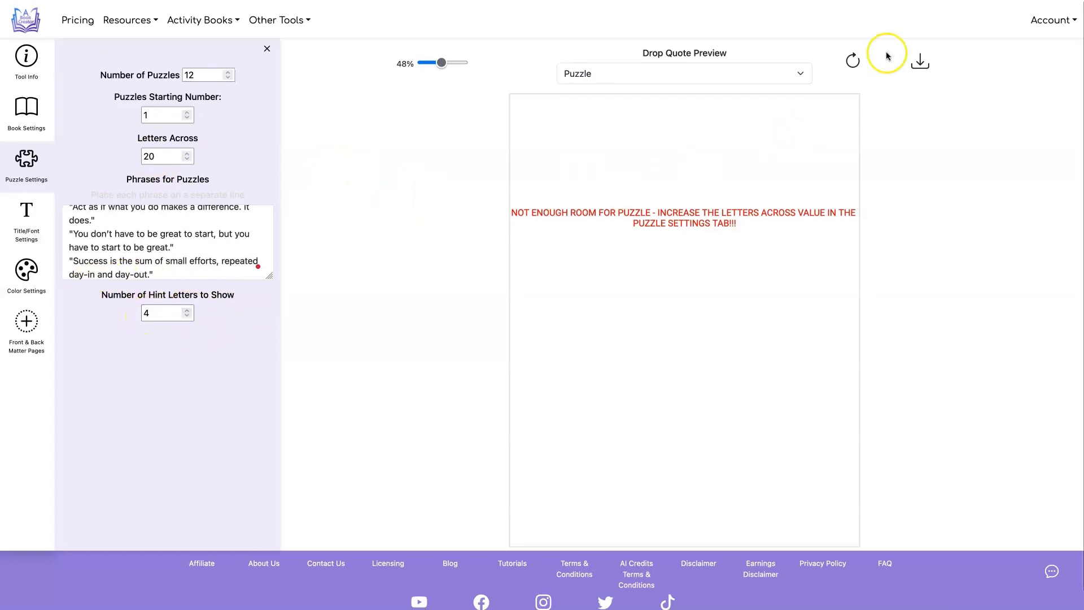
{"action": "left_click", "coordinate": [854, 59]}
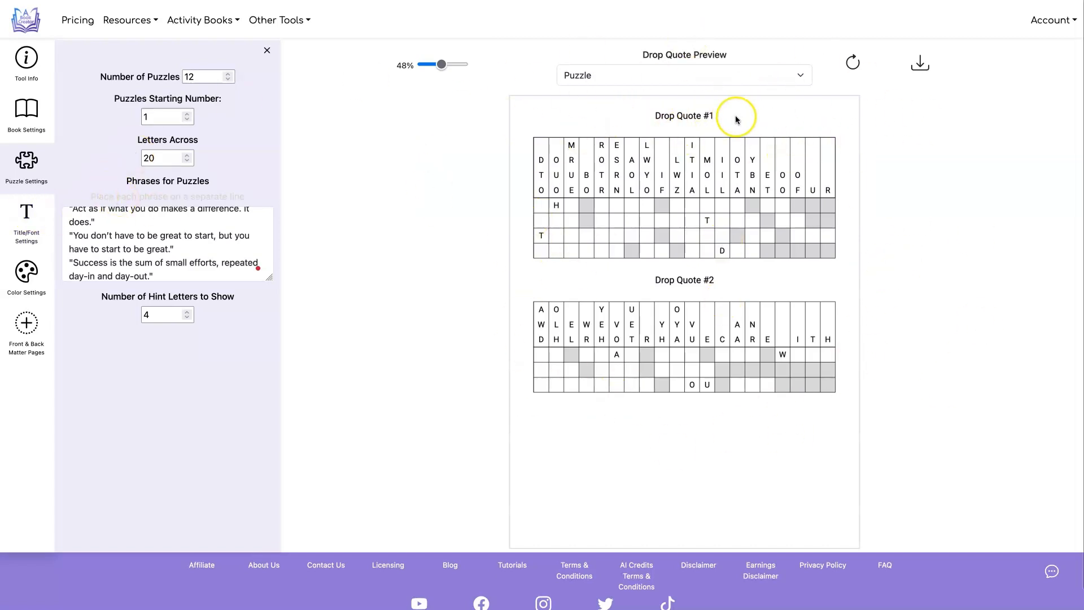
Review the available title options and the title text in the title and font settings
{"action": "left_click", "coordinate": [26, 218]}
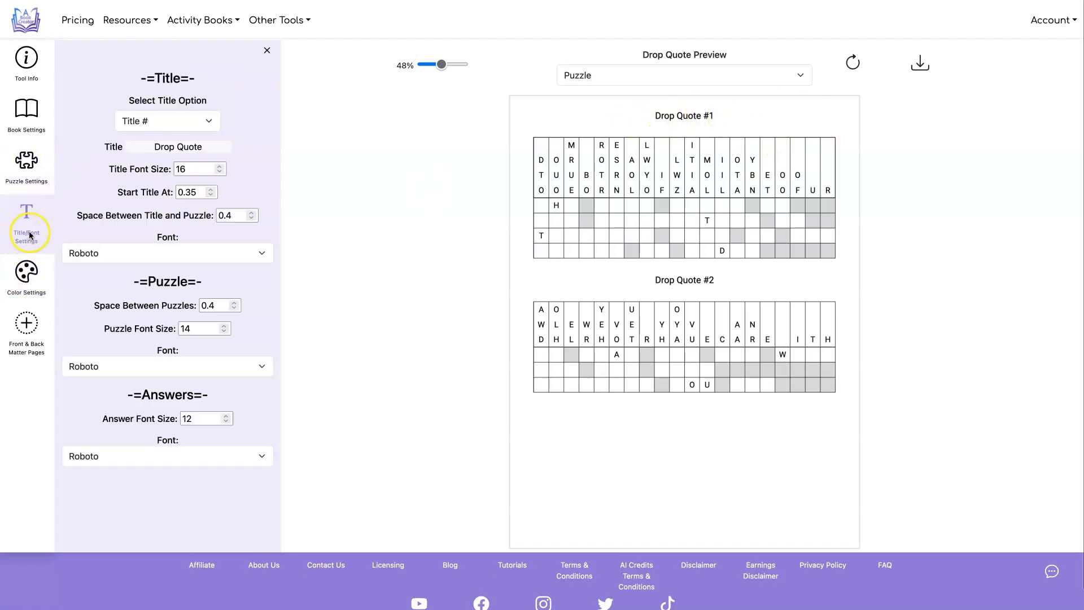
{"action": "left_click", "coordinate": [206, 123]}
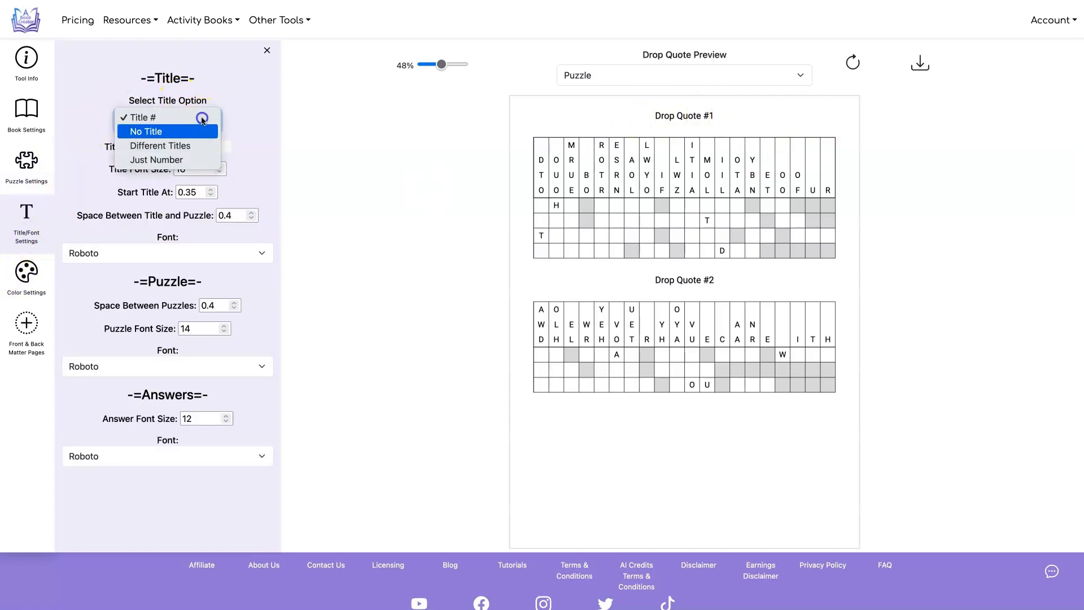
{"action": "left_click", "coordinate": [354, 109]}
{"action": "left_click", "coordinate": [174, 147]}
{"action": "triple_click", "coordinate": [174, 147]}
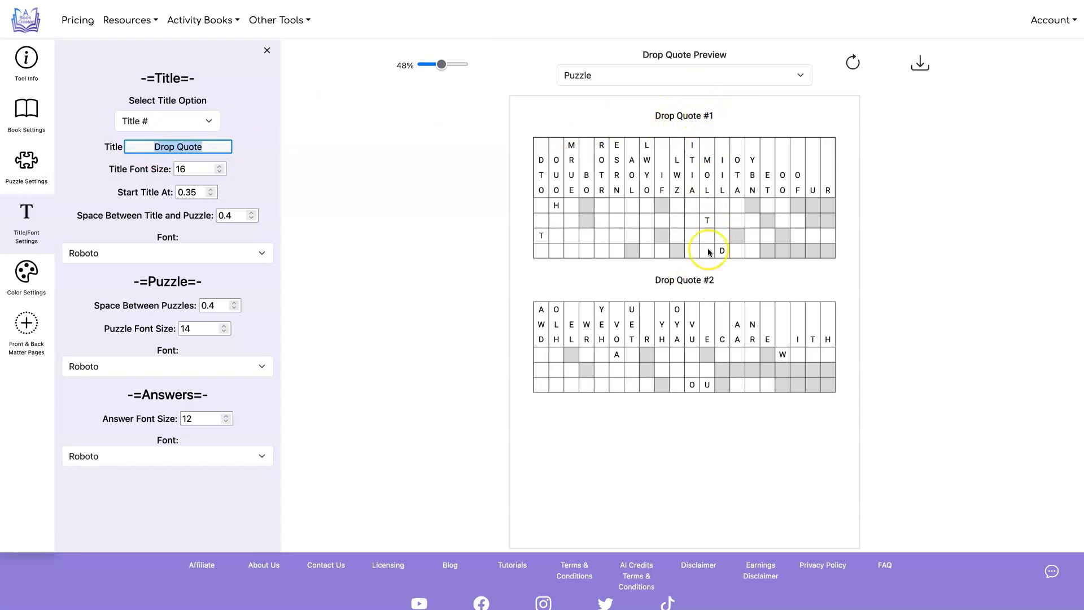
{"action": "left_click", "coordinate": [353, 115]}
Try the No Title option for the puzzles and refresh the preview
{"action": "left_click", "coordinate": [194, 122]}
{"action": "left_click", "coordinate": [193, 127]}
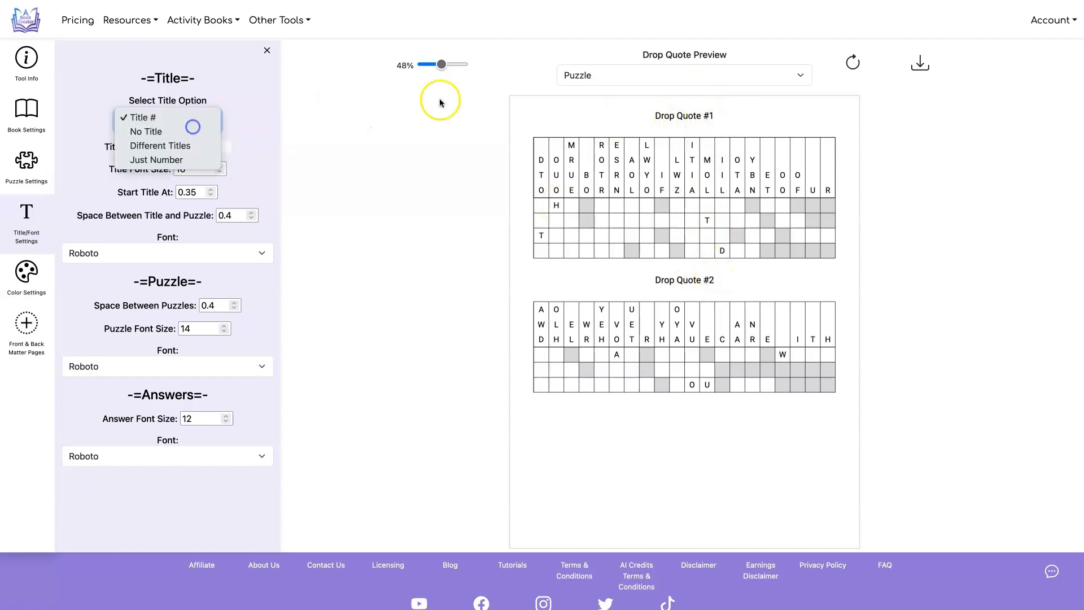
{"action": "left_click", "coordinate": [861, 52]}
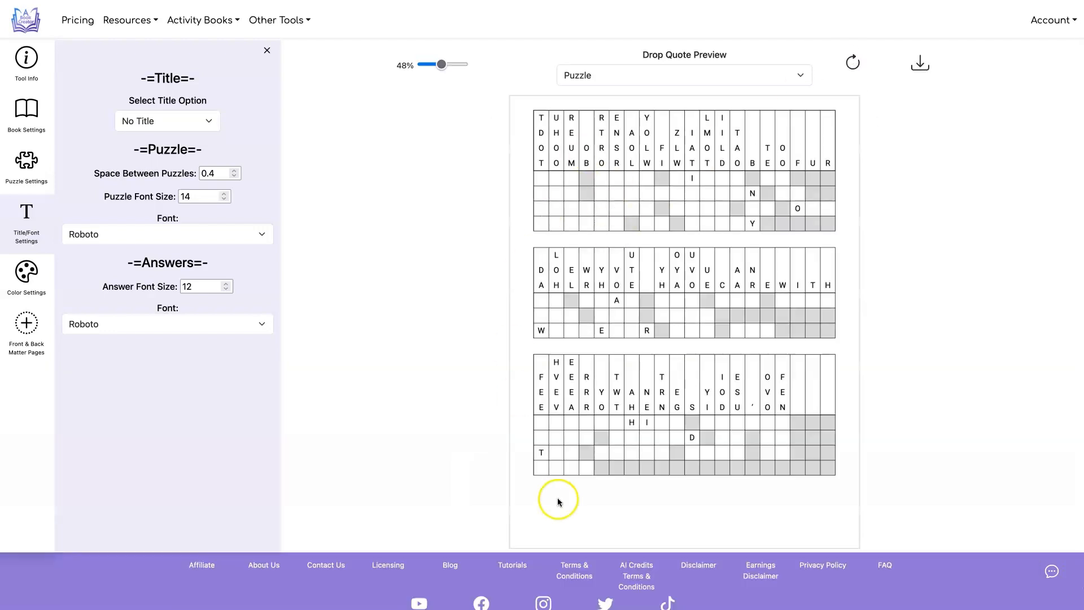
Try the Different Titles option with a pasted list of quote-author titles, refresh the preview, and review the list
{"action": "left_click", "coordinate": [158, 122]}
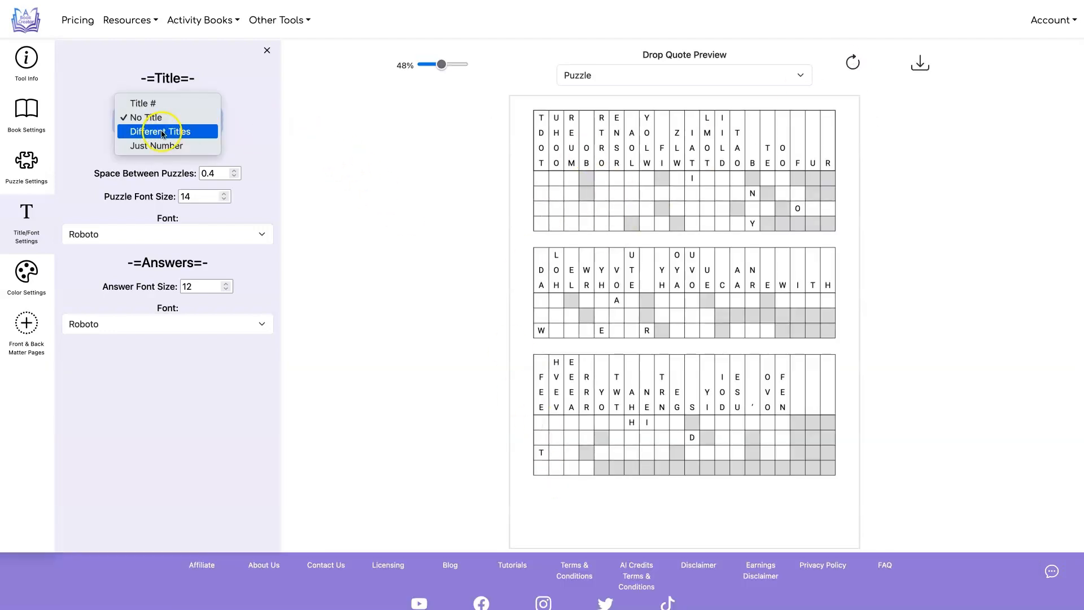
{"action": "left_click", "coordinate": [163, 133]}
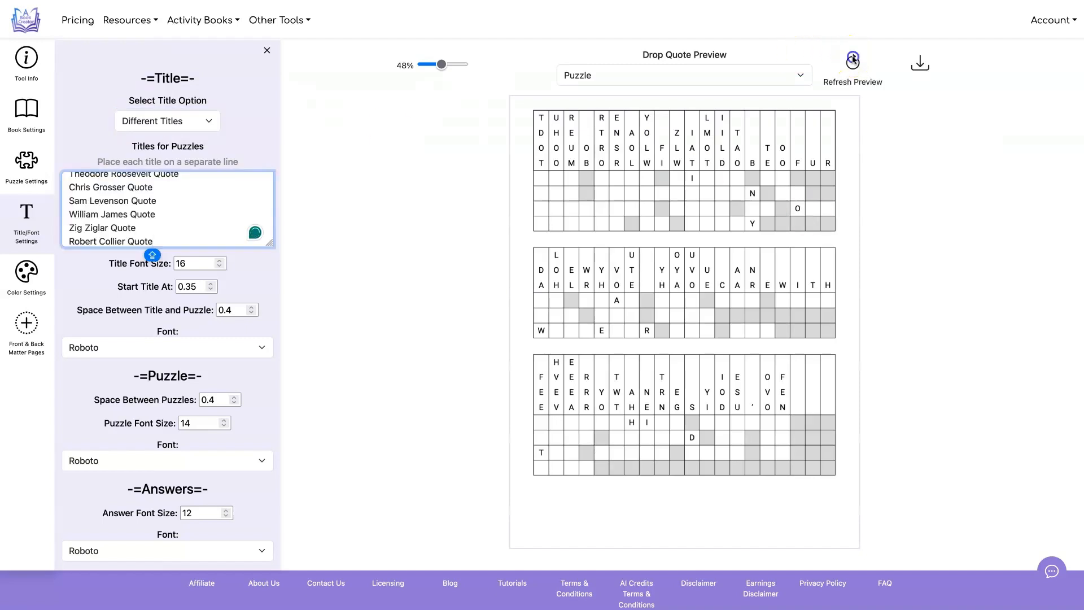
{"action": "left_click", "coordinate": [853, 62]}
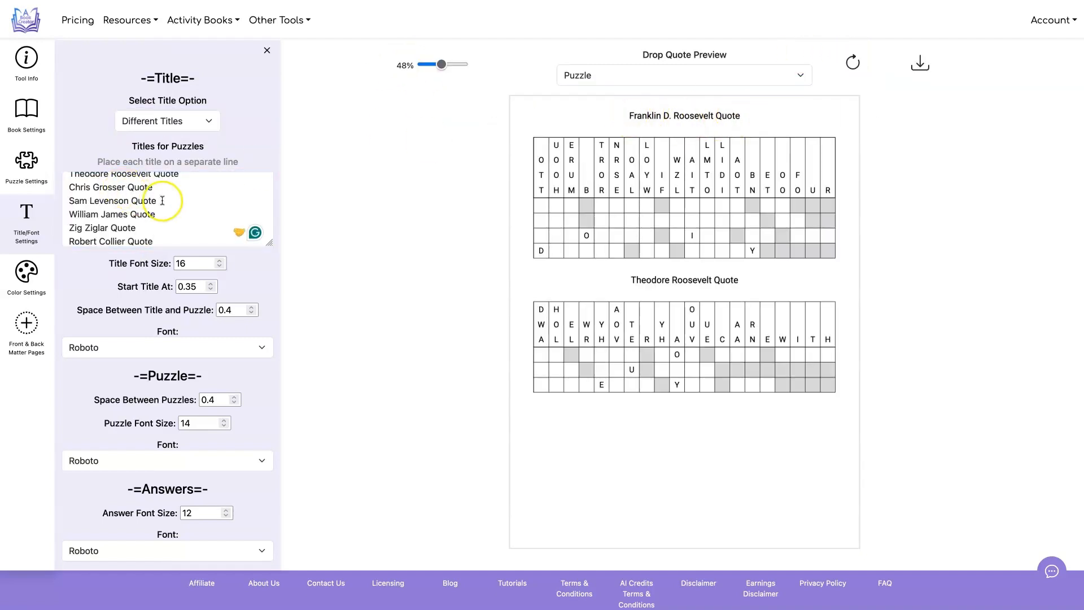
{"action": "scroll", "coordinate": [162, 201], "scroll_direction": "up", "scroll_amount": 5}
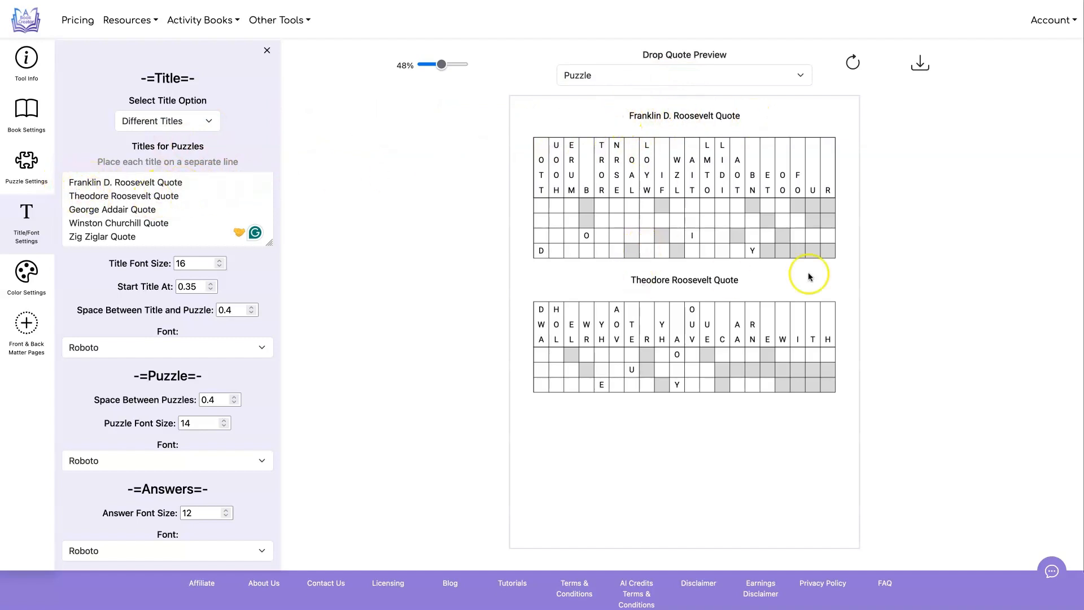
Try the Just Number title option and refresh the preview
{"action": "left_click", "coordinate": [200, 121]}
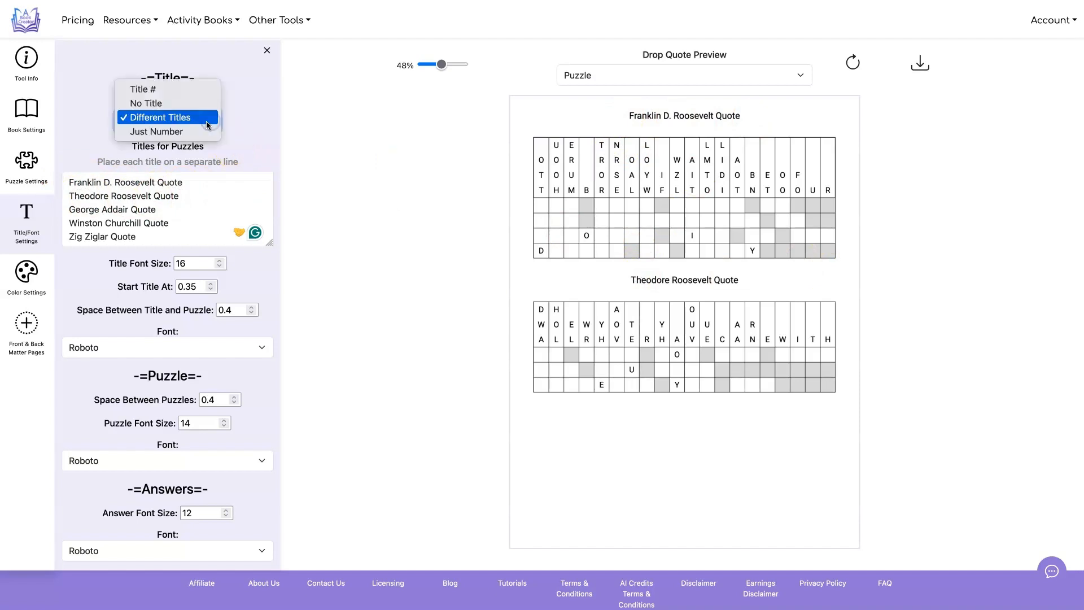
{"action": "left_click", "coordinate": [201, 130]}
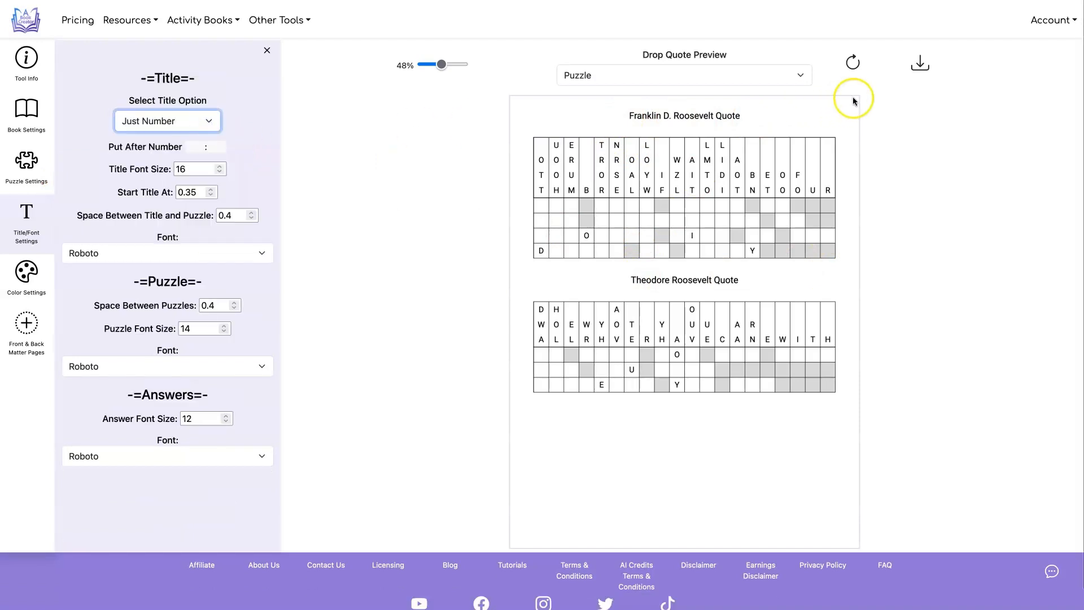
{"action": "left_click", "coordinate": [854, 59]}
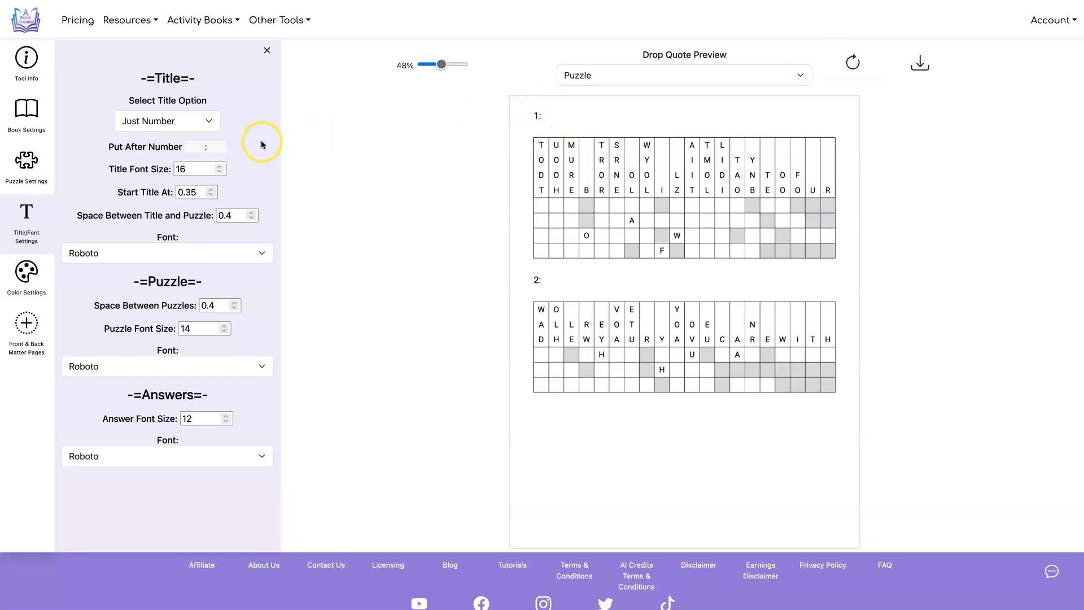
Change the character after each puzzle number to ")" and refresh the preview
{"action": "left_click", "coordinate": [204, 147]}
{"action": "type", "text": ")"}
{"action": "left_click", "coordinate": [853, 63]}
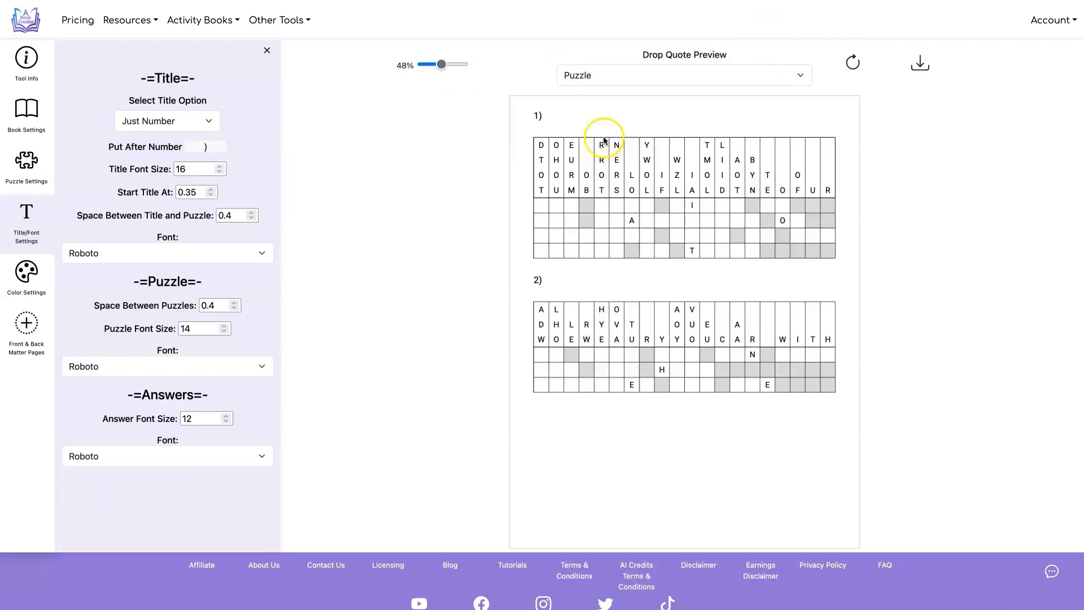
View the answer page in the preview and return to the puzzle page
{"action": "left_click", "coordinate": [704, 74]}
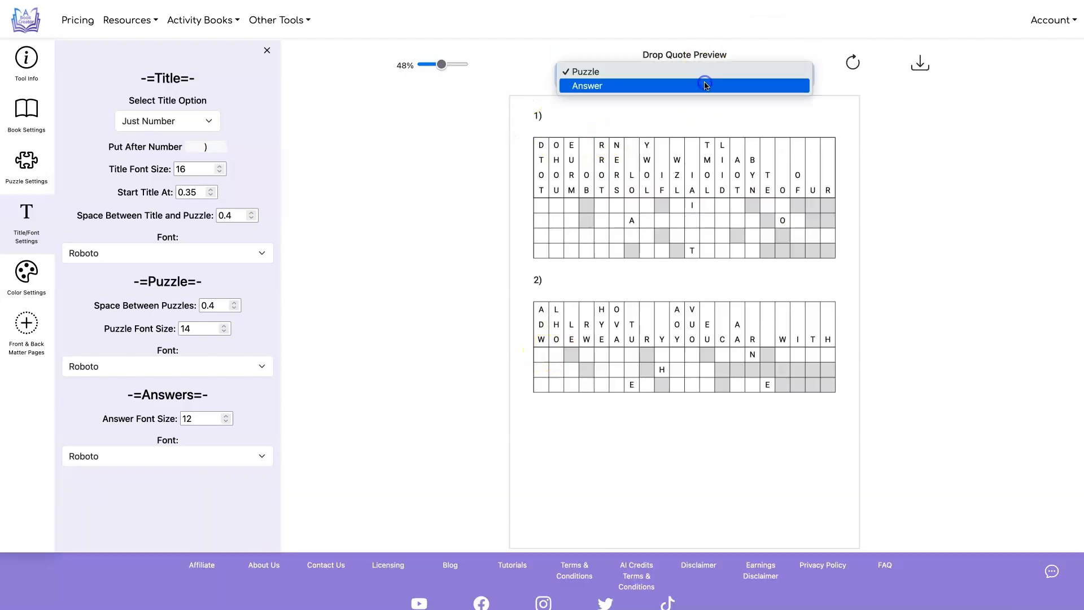
{"action": "left_click", "coordinate": [705, 86]}
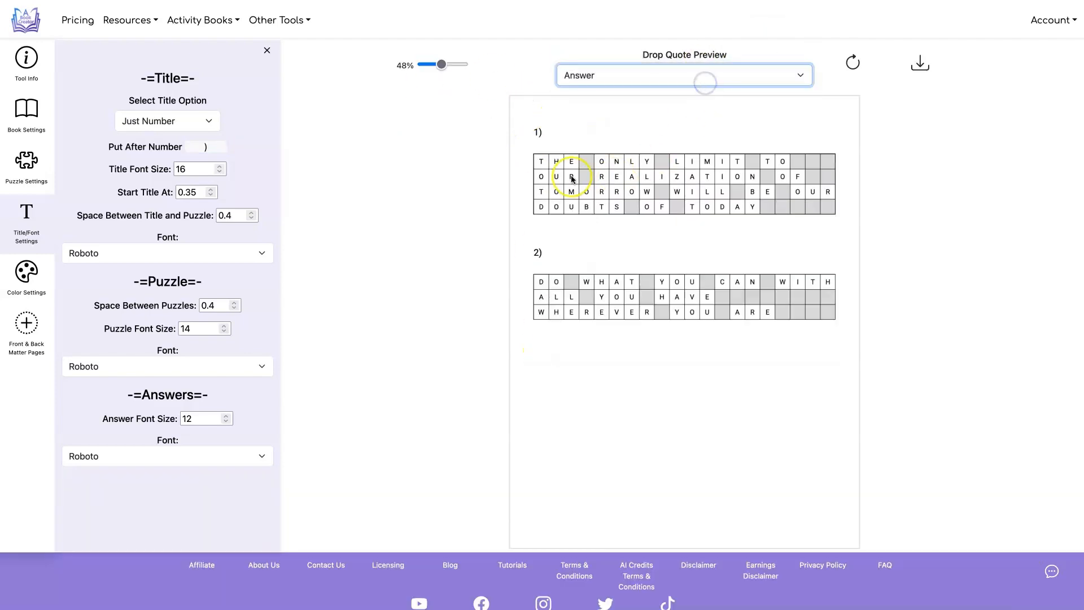
{"action": "left_click", "coordinate": [758, 70]}
{"action": "left_click", "coordinate": [754, 59]}
Switch the title option to Title #, with title font size 20, start position 0.55 and title-to-puzzle spacing 0.2
{"action": "left_click", "coordinate": [209, 119]}
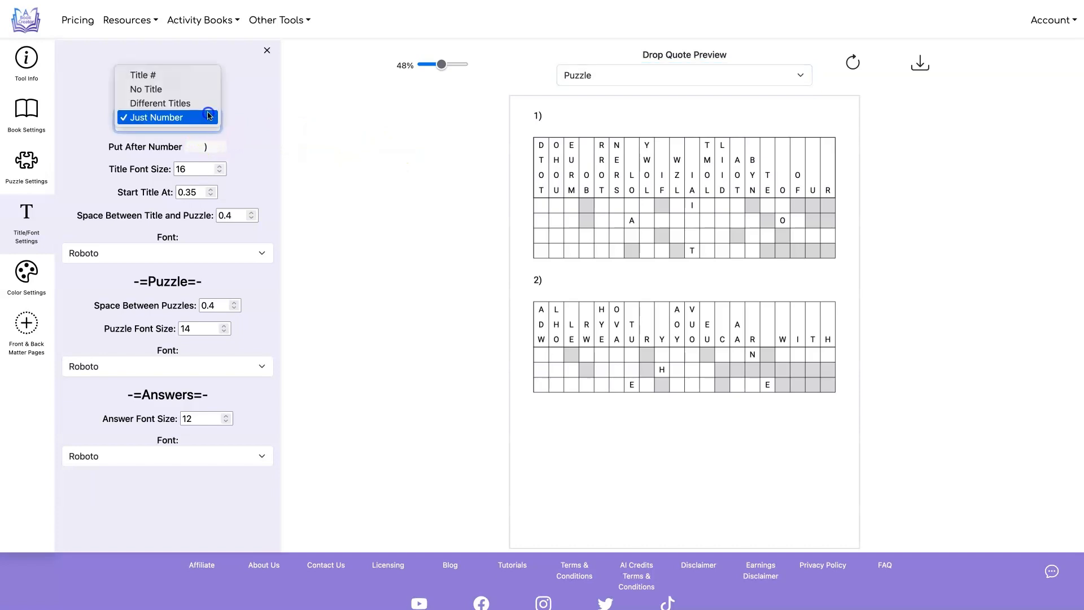
{"action": "left_click", "coordinate": [205, 75]}
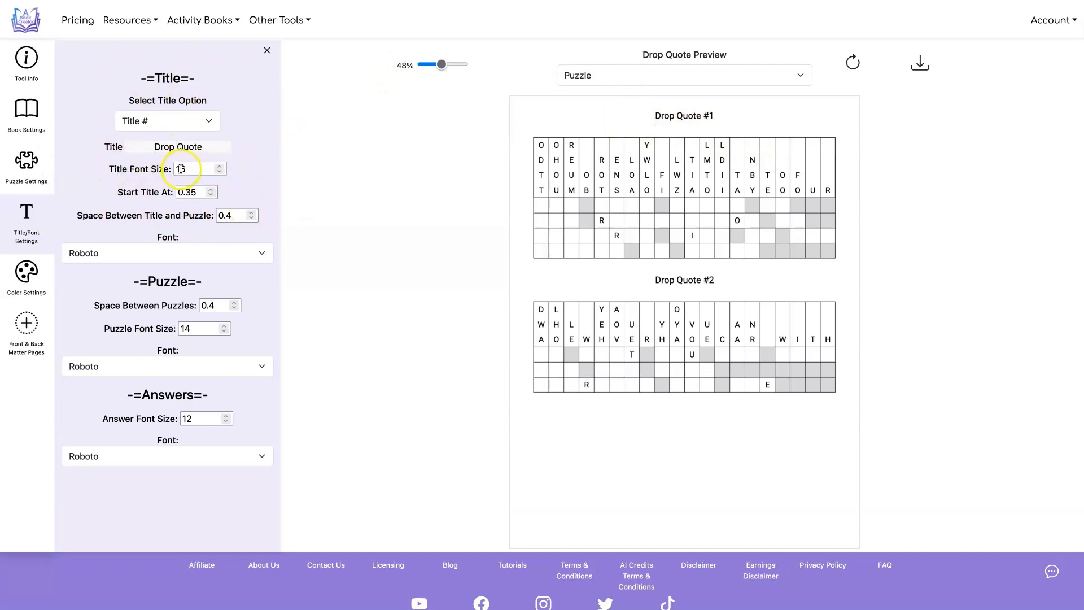
{"action": "left_click", "coordinate": [220, 166]}
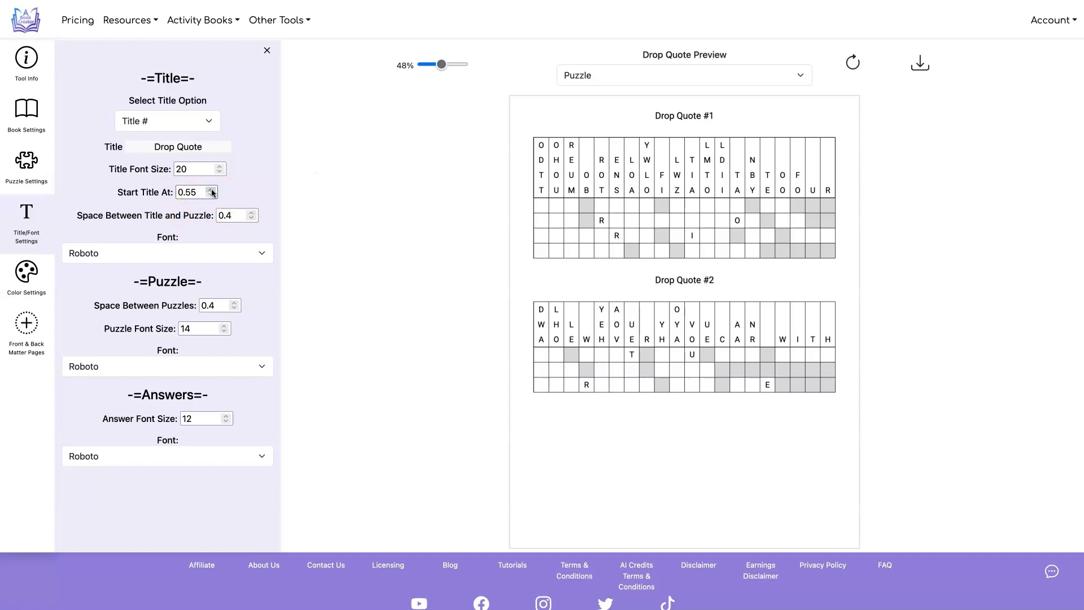
{"action": "left_click", "coordinate": [84, 212]}
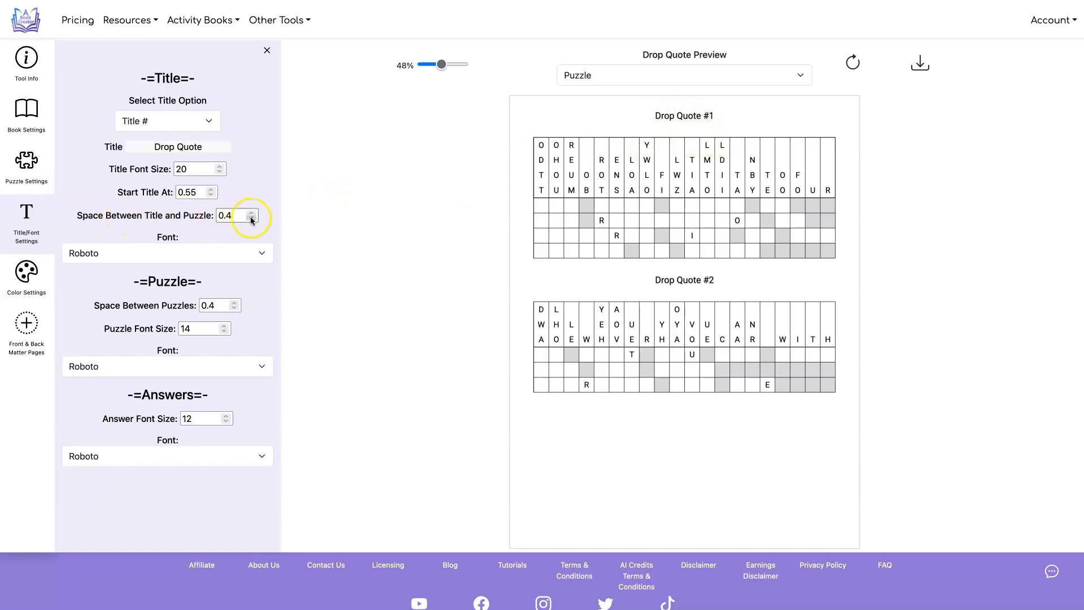
Set the space between puzzles to 0.6 and the puzzle font size to 18, and refresh the preview
{"action": "left_click", "coordinate": [853, 63]}
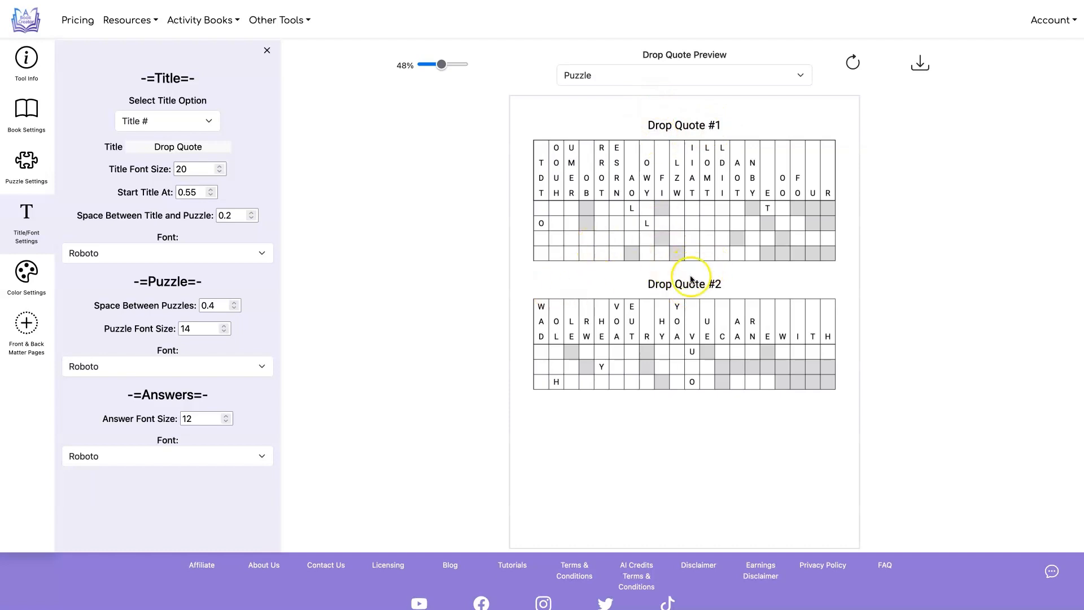
{"action": "left_click", "coordinate": [235, 303]}
{"action": "left_click", "coordinate": [235, 303]}
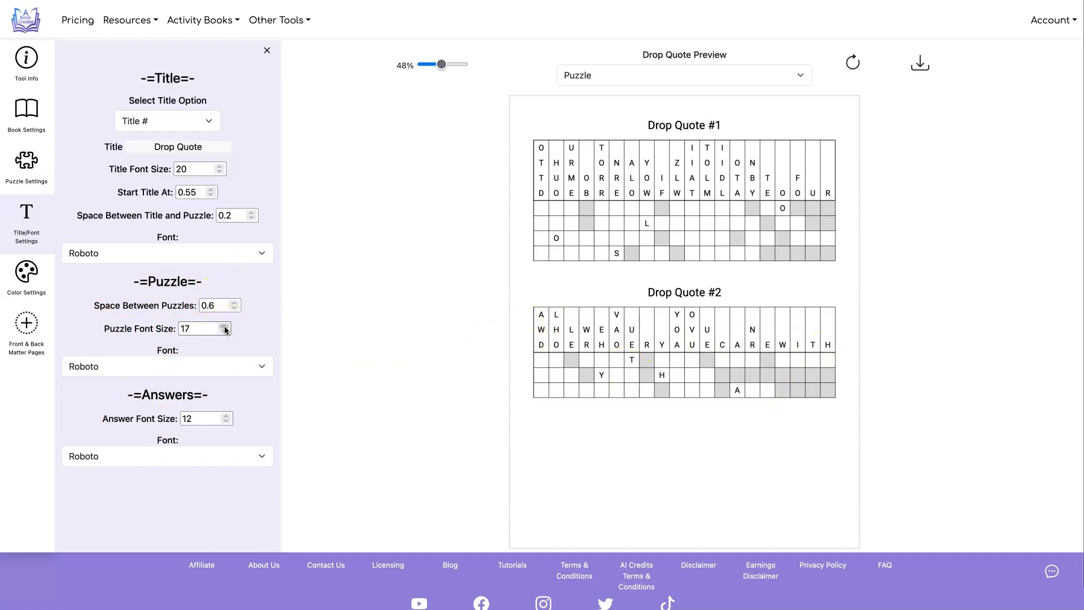
{"action": "left_click", "coordinate": [225, 327]}
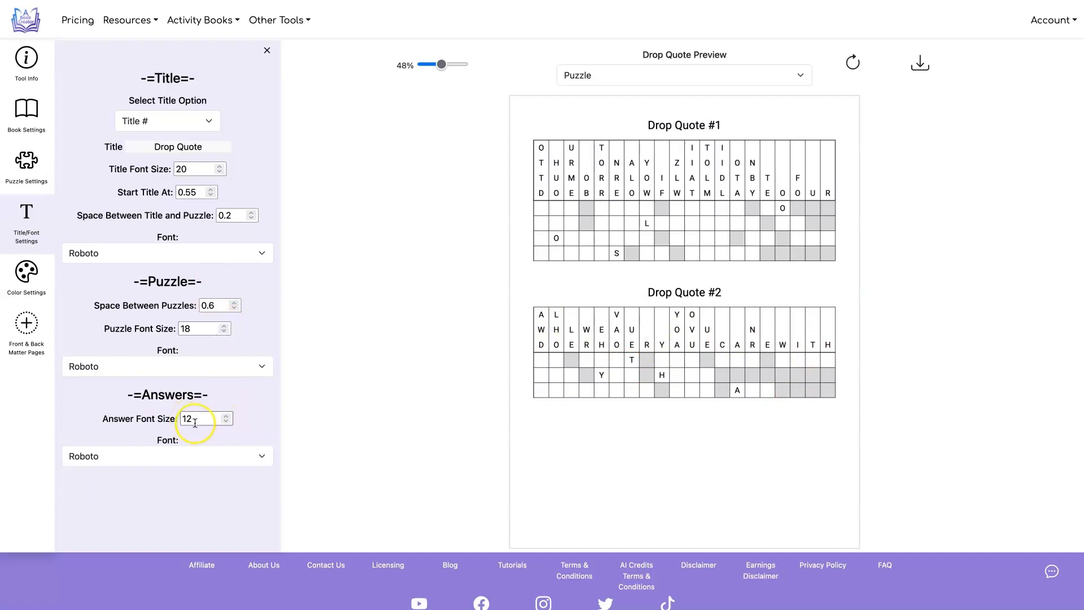
{"action": "left_click", "coordinate": [853, 61]}
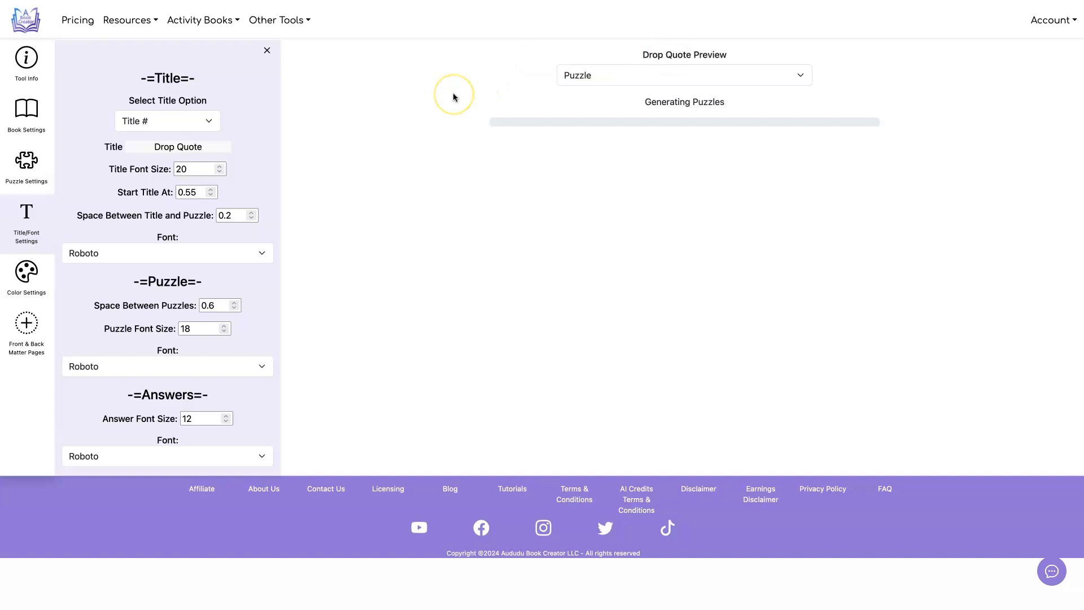
Check the answer page in the preview, and go back to the puzzle page
{"action": "left_click", "coordinate": [686, 74]}
{"action": "left_click", "coordinate": [685, 85]}
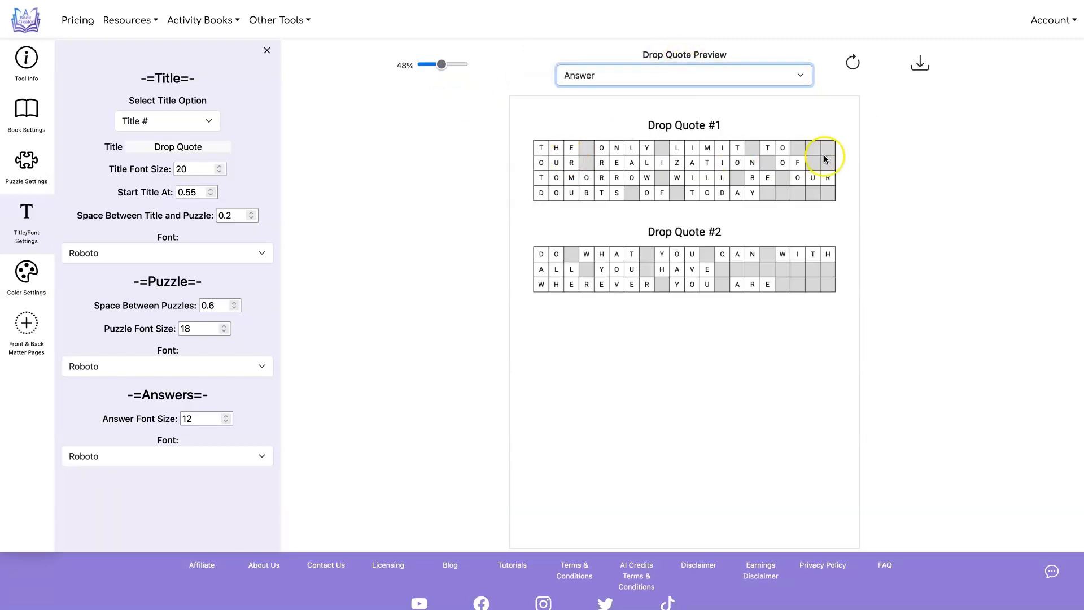
{"action": "left_click", "coordinate": [674, 65]}
{"action": "left_click", "coordinate": [675, 56]}
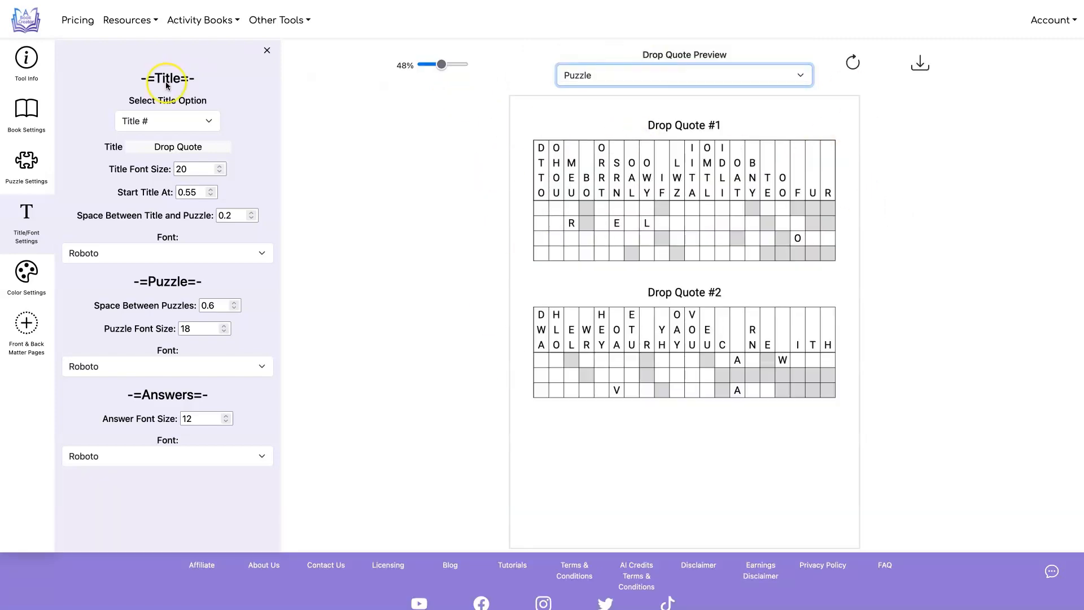
Set the title font to Merriweather and the answer font to NotoSans-Black, and check the refreshed answer page in the preview
{"action": "left_click", "coordinate": [250, 251]}
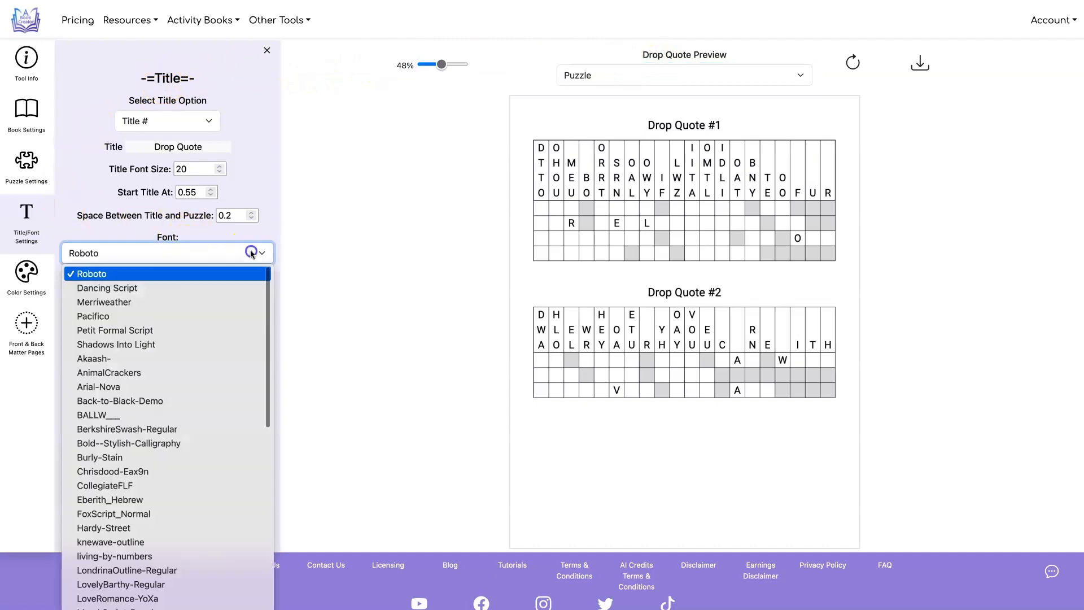
{"action": "left_click", "coordinate": [223, 302]}
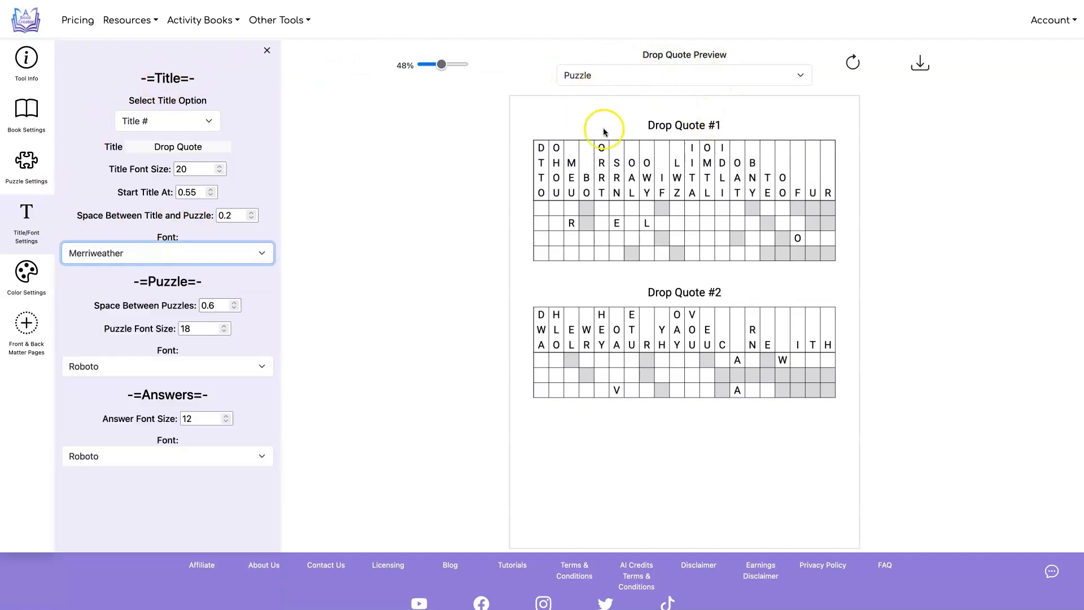
{"action": "left_click", "coordinate": [641, 125]}
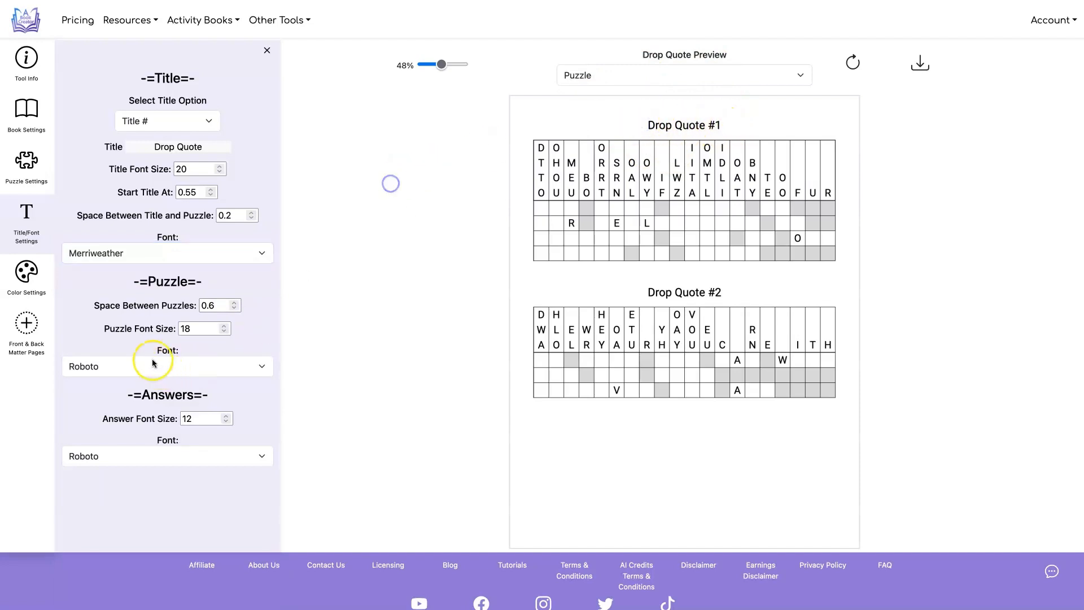
{"action": "left_click", "coordinate": [204, 457]}
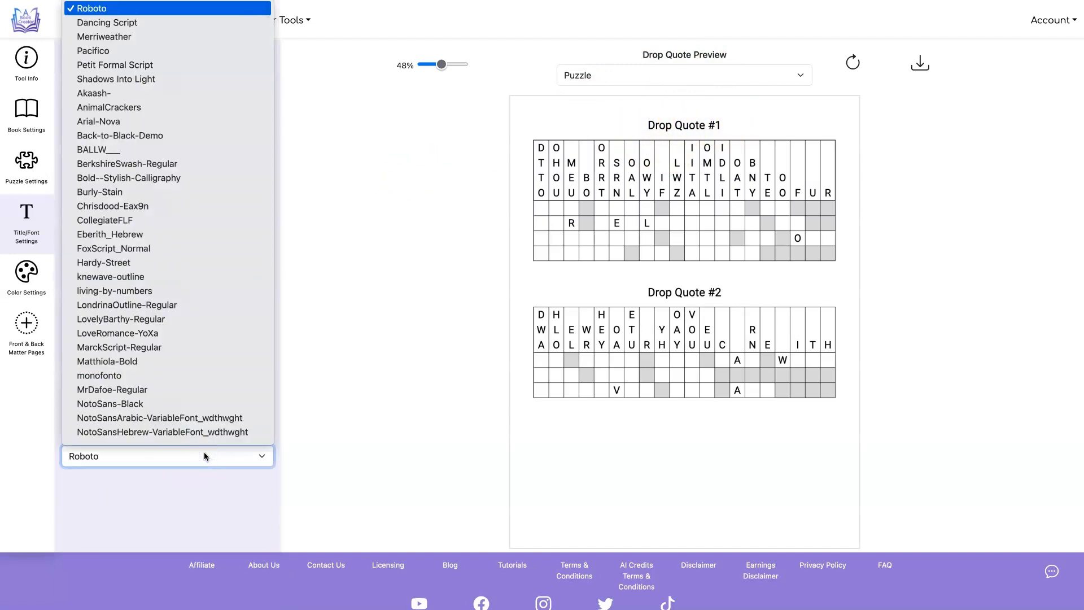
{"action": "left_click", "coordinate": [158, 404]}
{"action": "left_click", "coordinate": [628, 122]}
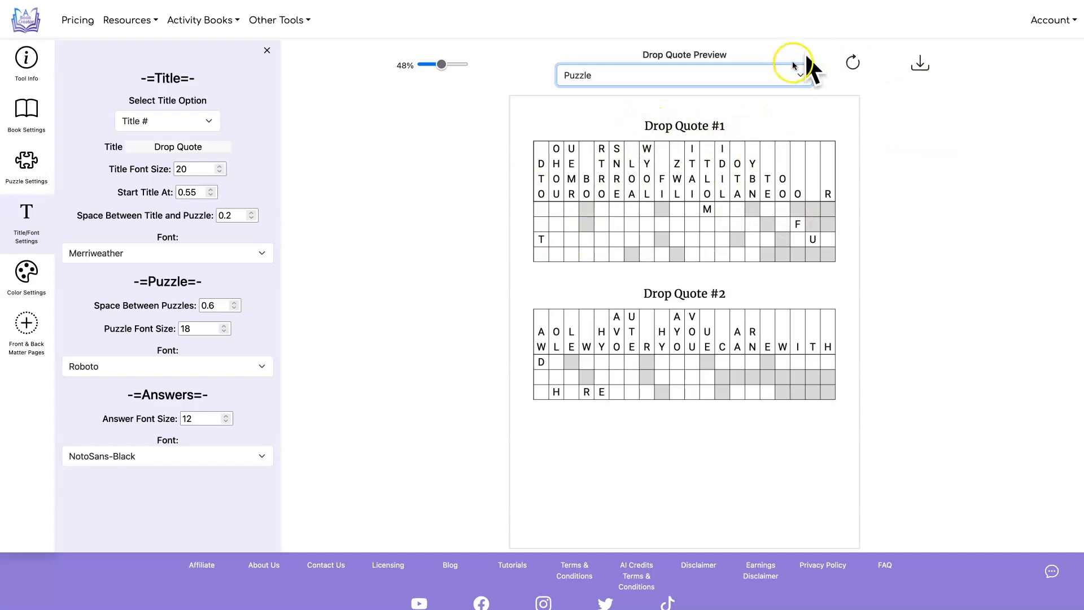
{"action": "left_click", "coordinate": [786, 83]}
{"action": "left_click", "coordinate": [786, 85]}
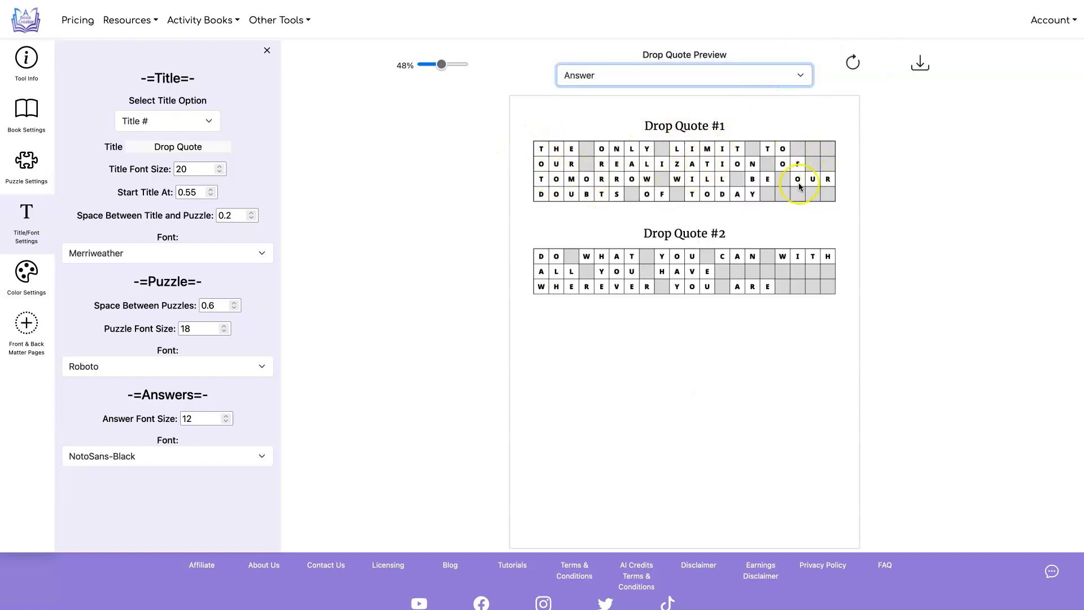
Try black (000000) as the spaces color and refresh the preview
{"action": "left_click", "coordinate": [29, 272]}
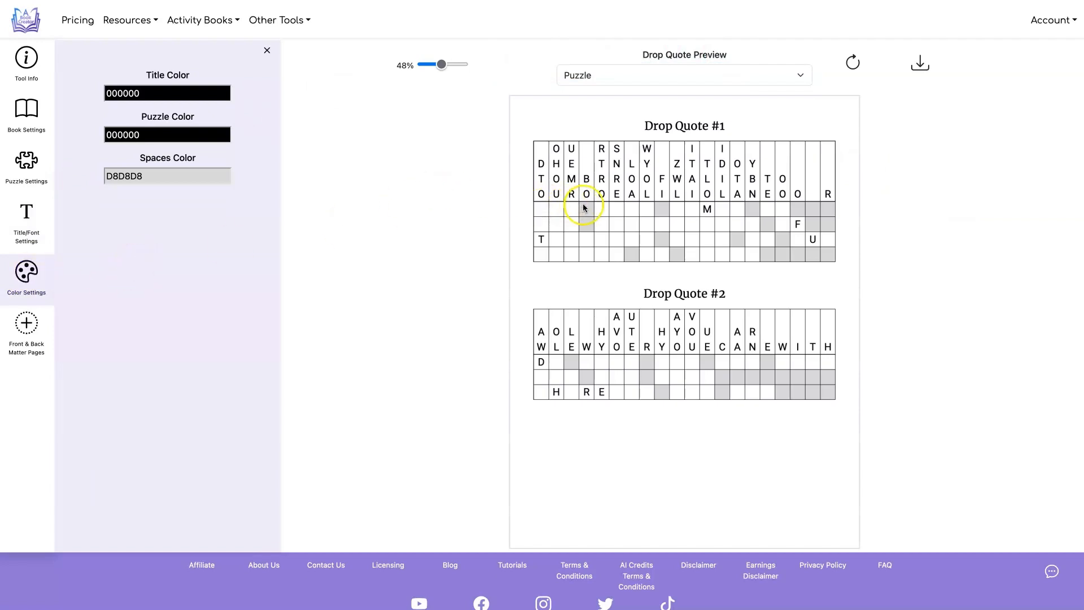
{"action": "left_click", "coordinate": [141, 176]}
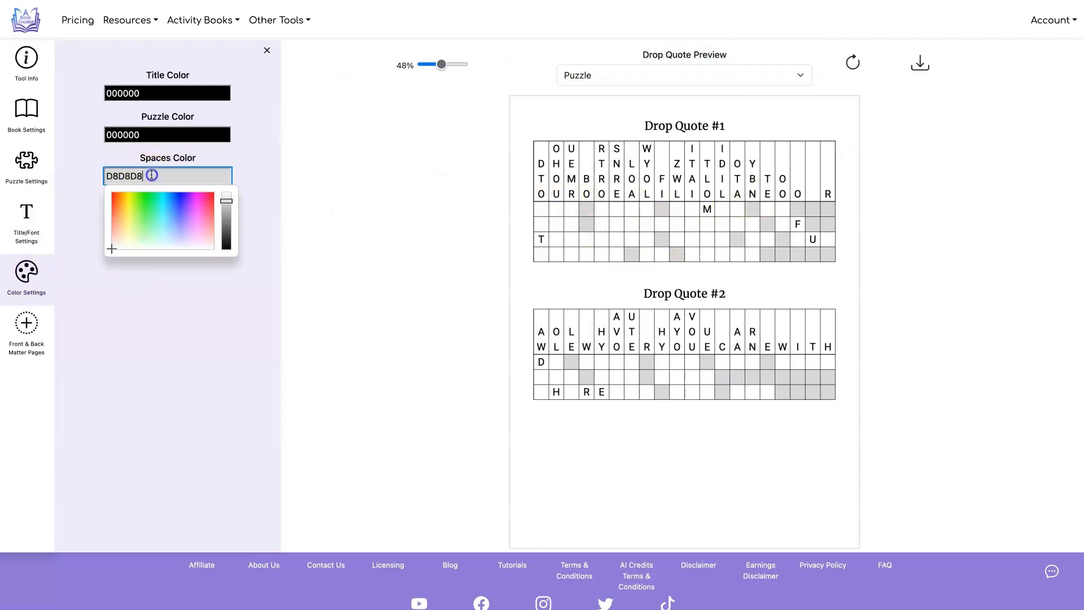
{"action": "left_click_drag", "start_coordinate": [227, 213], "coordinate": [225, 262]}
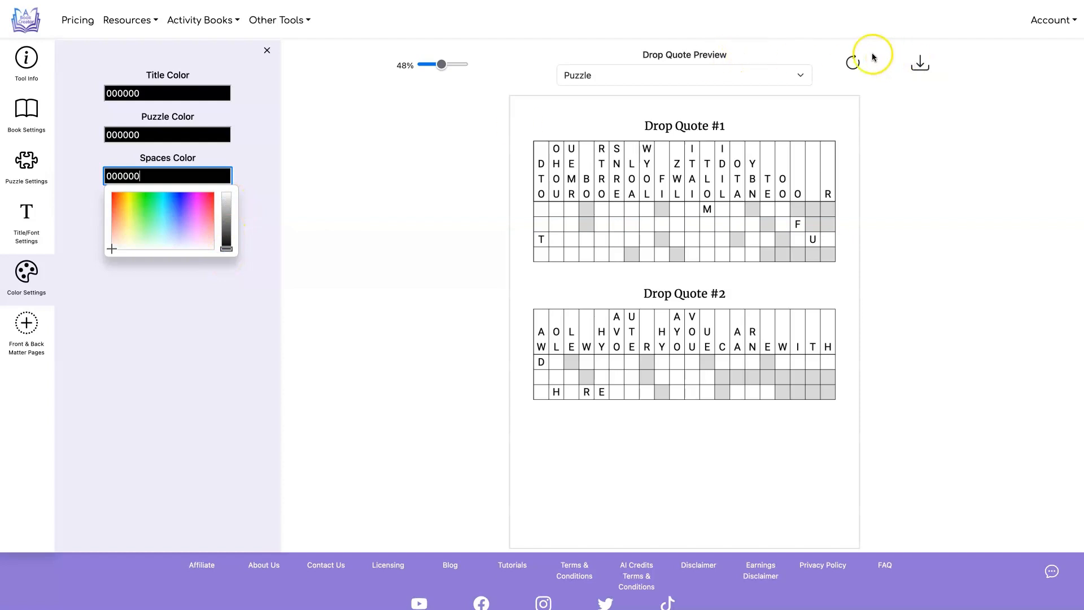
{"action": "left_click", "coordinate": [853, 61]}
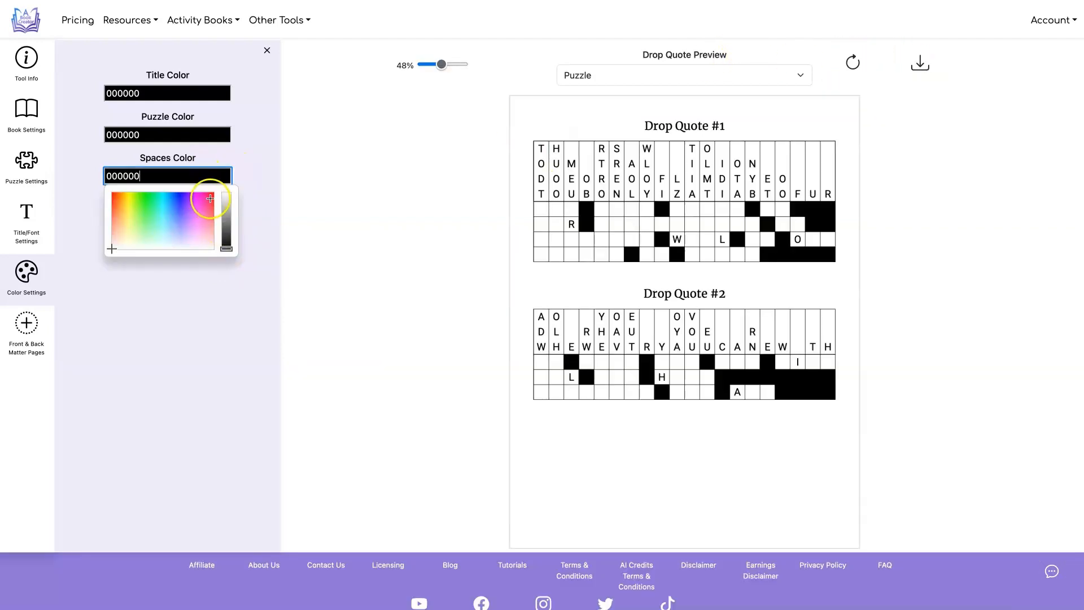
Try red (FF1D44) as the spaces color, switch it back to 000000 and refresh the preview
{"action": "left_click", "coordinate": [210, 198]}
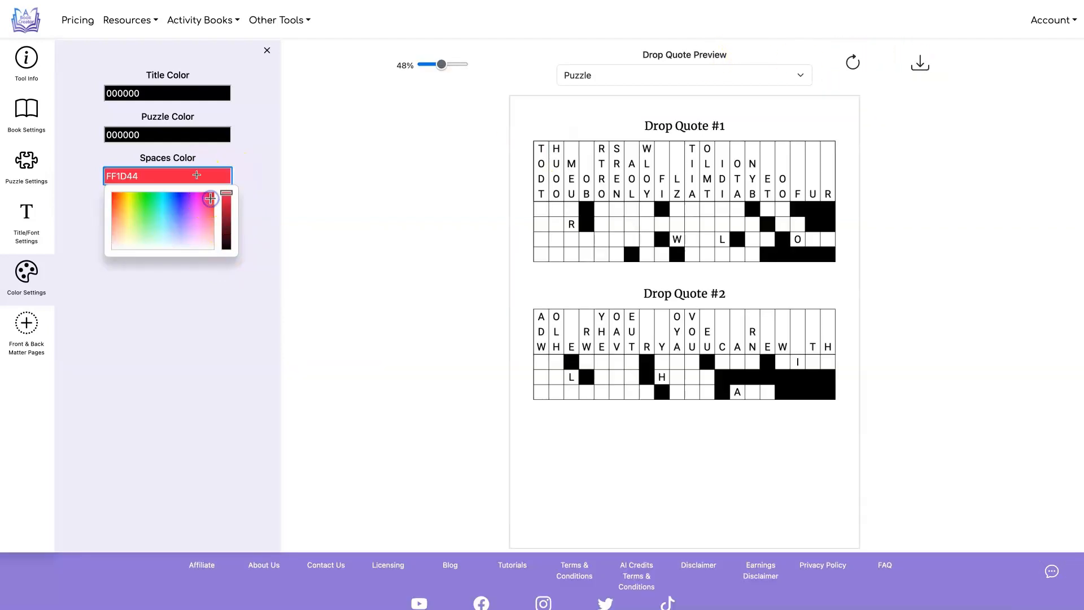
{"action": "left_click", "coordinate": [853, 60]}
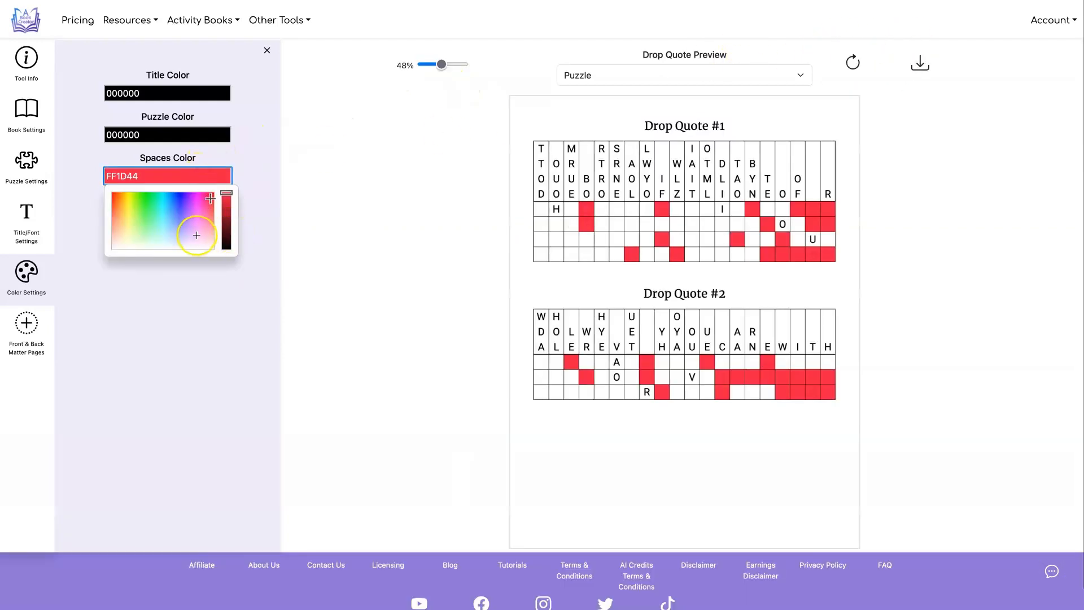
{"action": "left_click", "coordinate": [327, 194]}
{"action": "left_click", "coordinate": [854, 61]}
{"action": "left_click", "coordinate": [854, 61]}
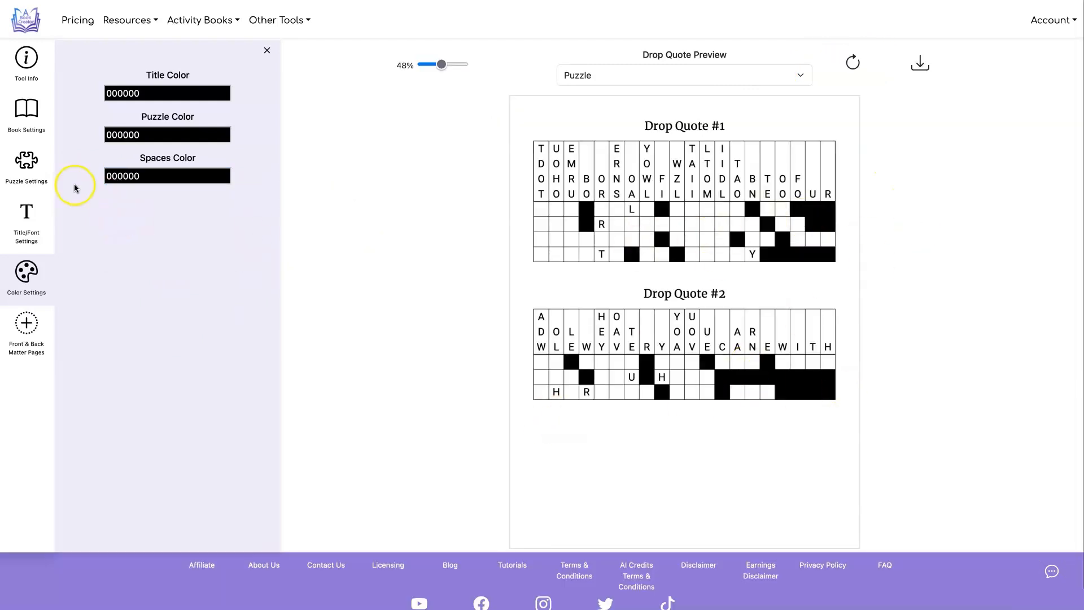
Set the spaces color to light gray D8D8D8 and refresh the preview
{"action": "left_click", "coordinate": [153, 177]}
{"action": "left_click_drag", "start_coordinate": [169, 176], "coordinate": [80, 175]}
{"action": "left_click", "coordinate": [353, 163]}
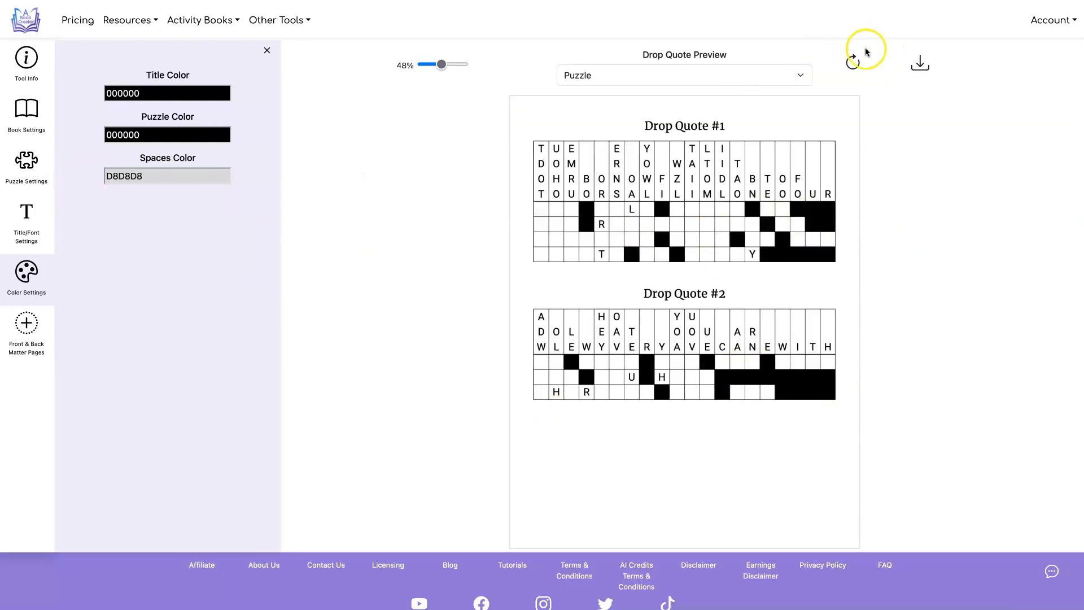
{"action": "left_click", "coordinate": [853, 60]}
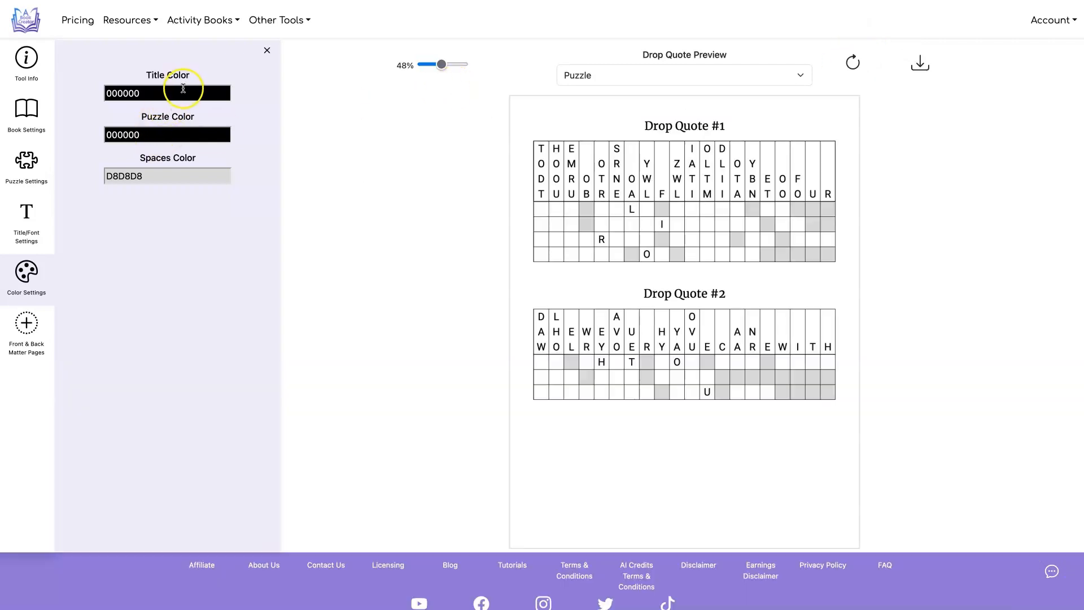
Try blue 0F20FF for the title color and purple D177FF for the puzzle color, and refresh the preview
{"action": "left_click", "coordinate": [167, 93]}
{"action": "left_click", "coordinate": [179, 113]}
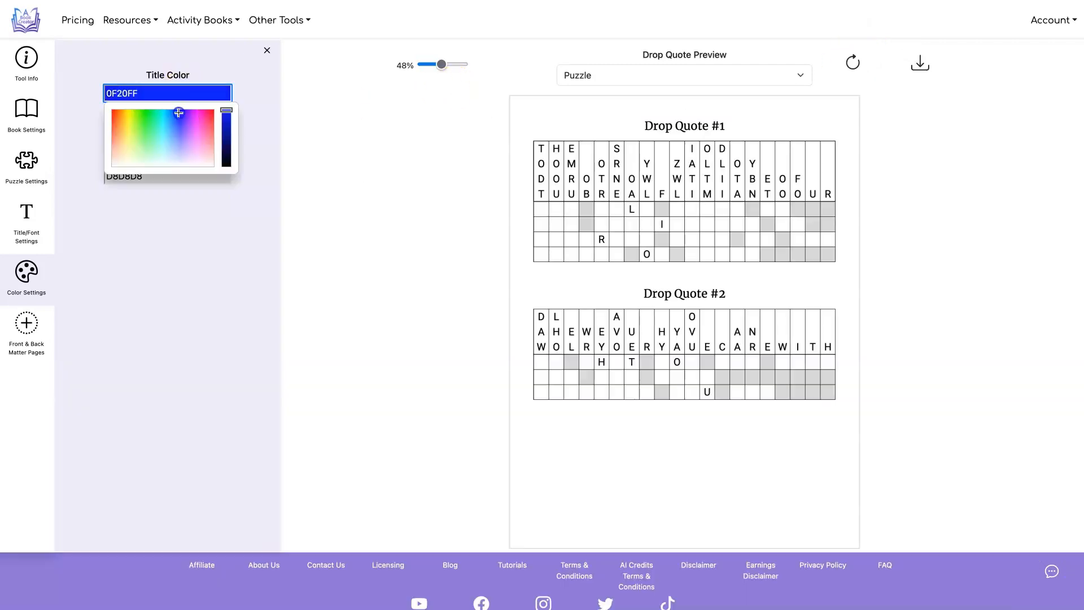
{"action": "left_click", "coordinate": [266, 157]}
{"action": "left_click", "coordinate": [158, 135]}
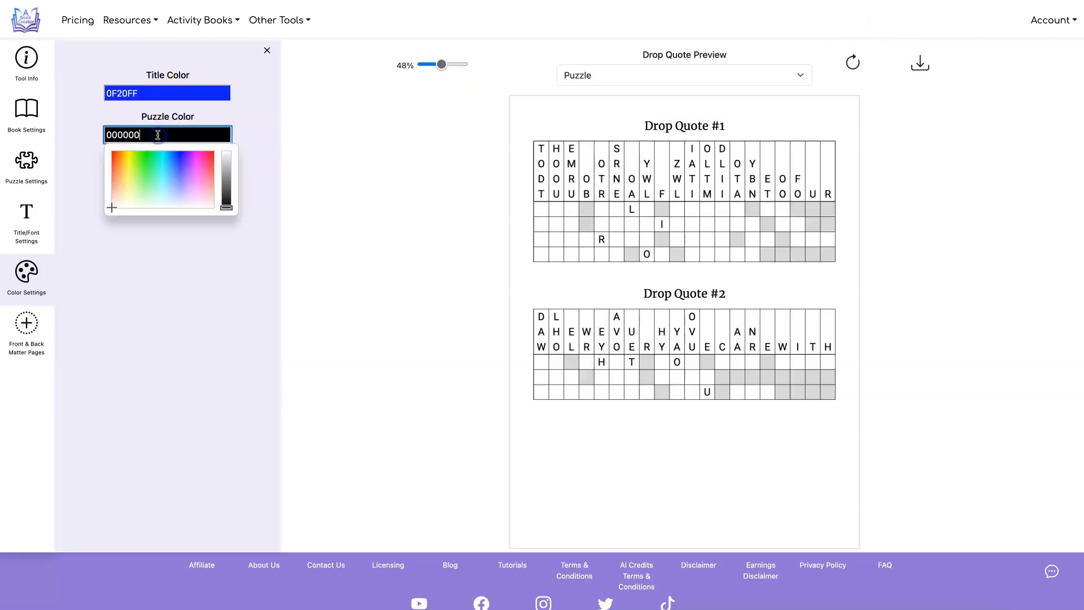
{"action": "left_click", "coordinate": [192, 177]}
{"action": "left_click", "coordinate": [315, 119]}
{"action": "left_click", "coordinate": [855, 59]}
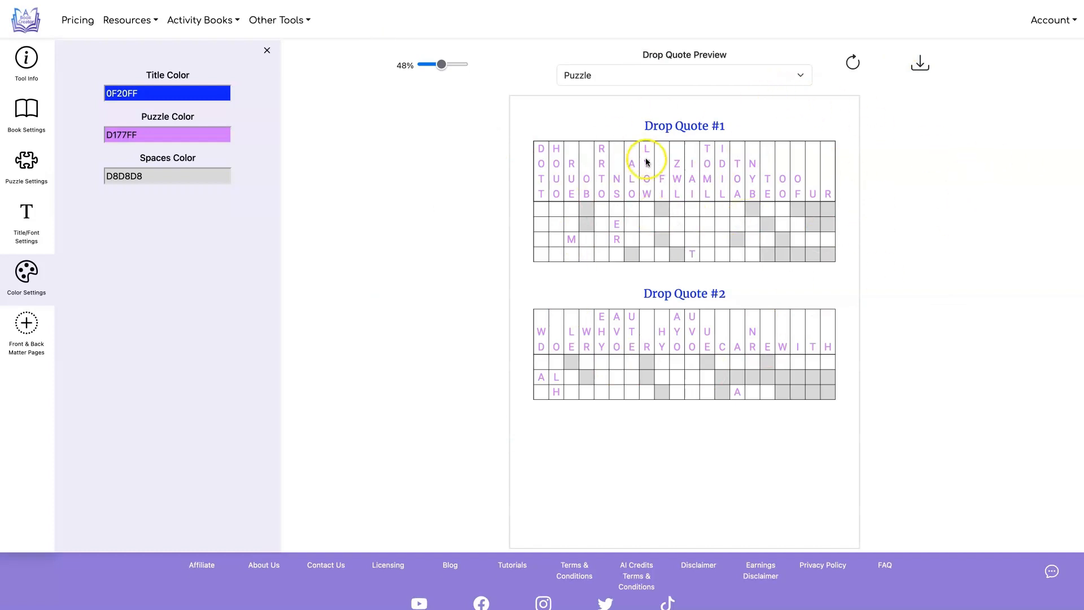
Reset the title color and the puzzle color to black (000000)
{"action": "left_click", "coordinate": [172, 96]}
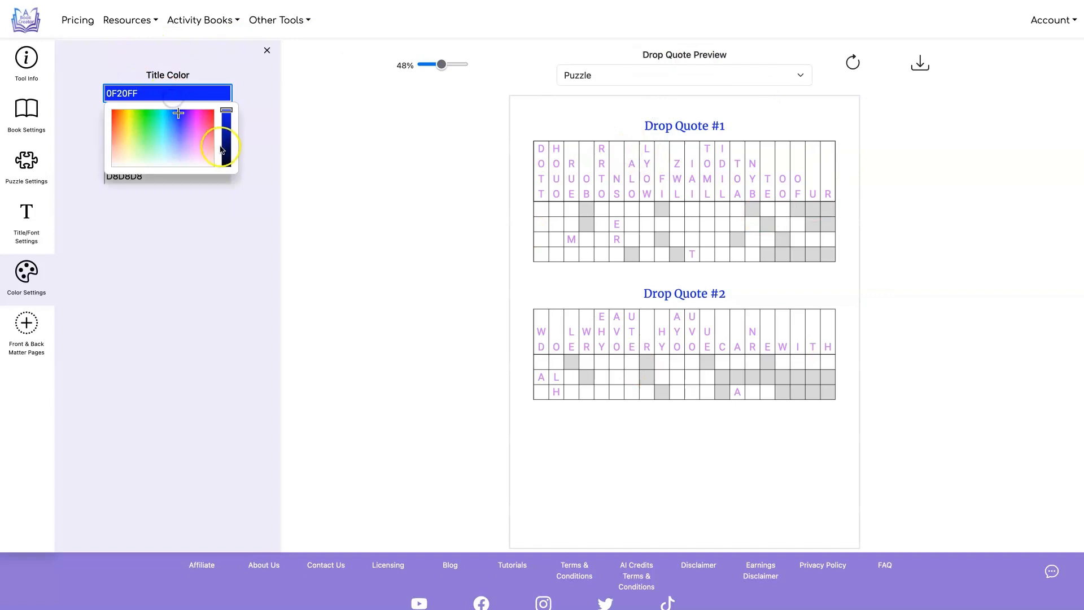
{"action": "left_click_drag", "start_coordinate": [227, 113], "coordinate": [255, 194]}
{"action": "left_click", "coordinate": [254, 194]}
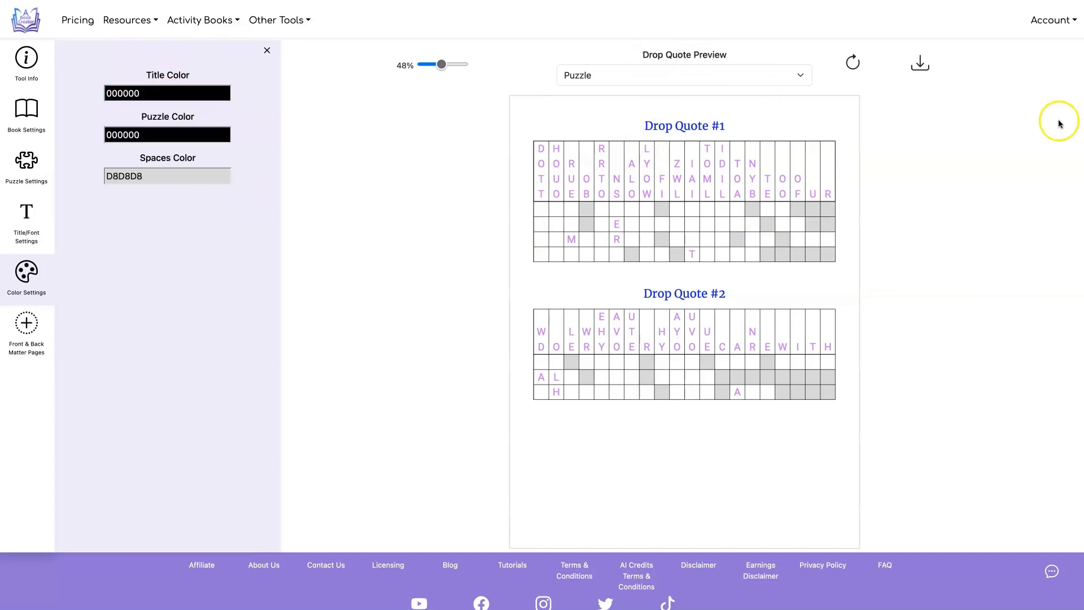
Download the drop quote book and look through its puzzle pages and answer pages
{"action": "left_click", "coordinate": [921, 63]}
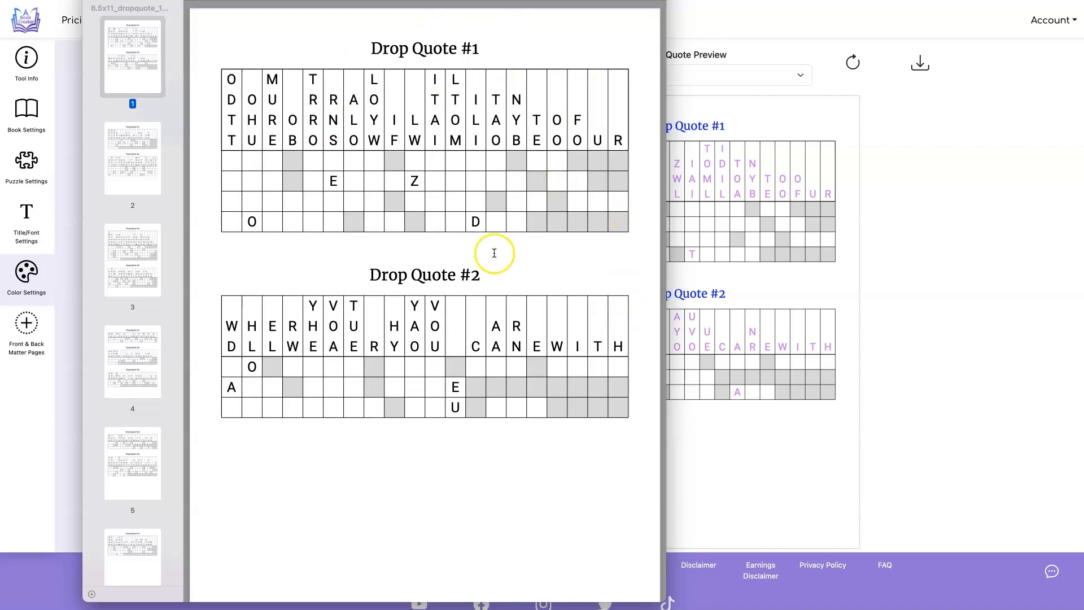
{"action": "scroll", "coordinate": [413, 198], "scroll_direction": "down", "scroll_amount": 15}
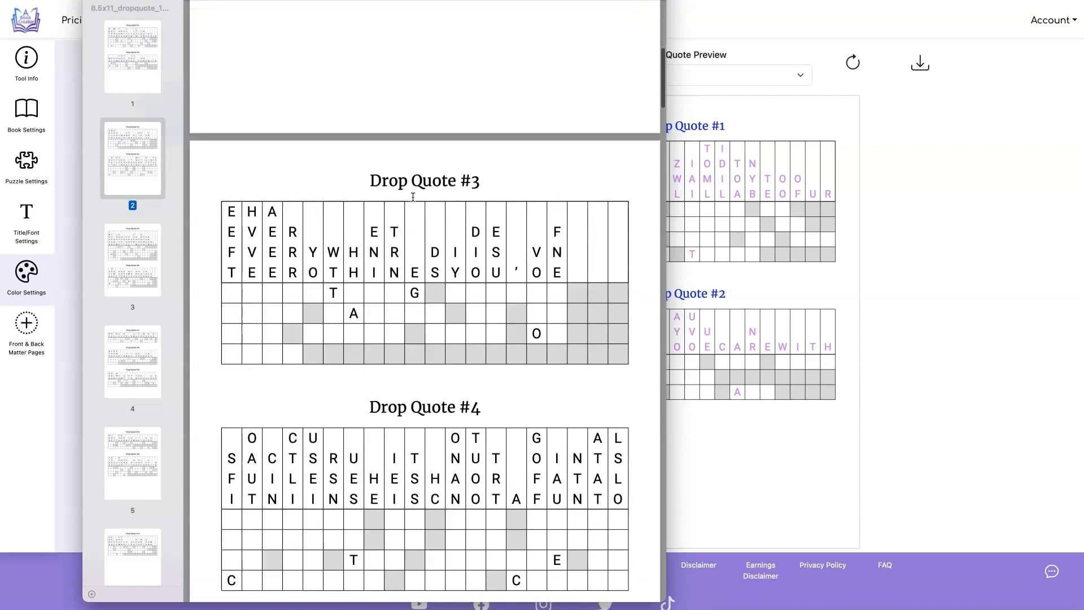
{"action": "scroll", "coordinate": [413, 197], "scroll_direction": "down", "scroll_amount": 12}
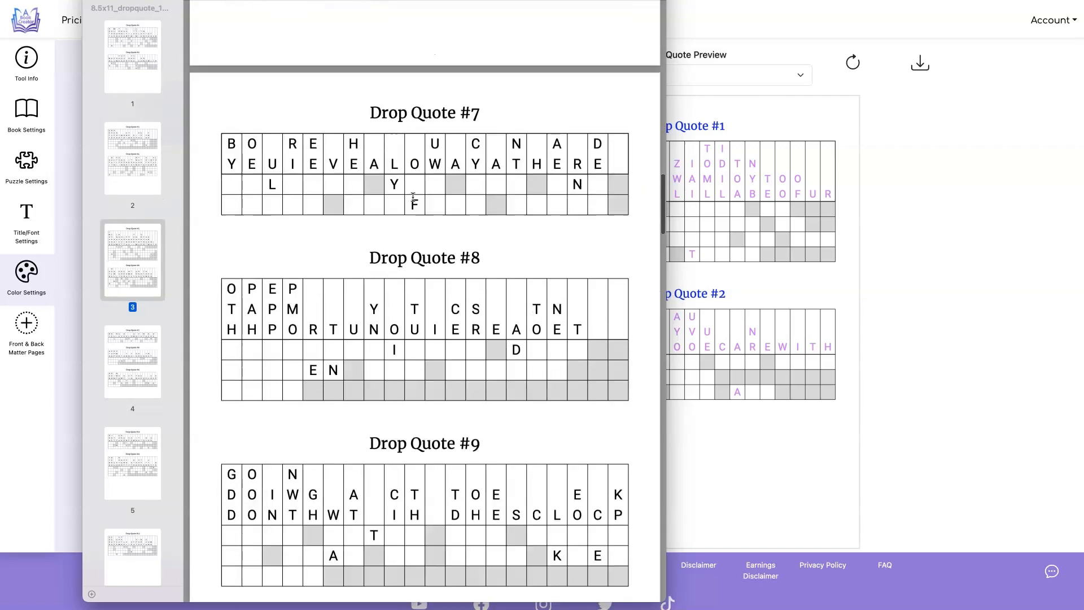
{"action": "left_click", "coordinate": [443, 113]}
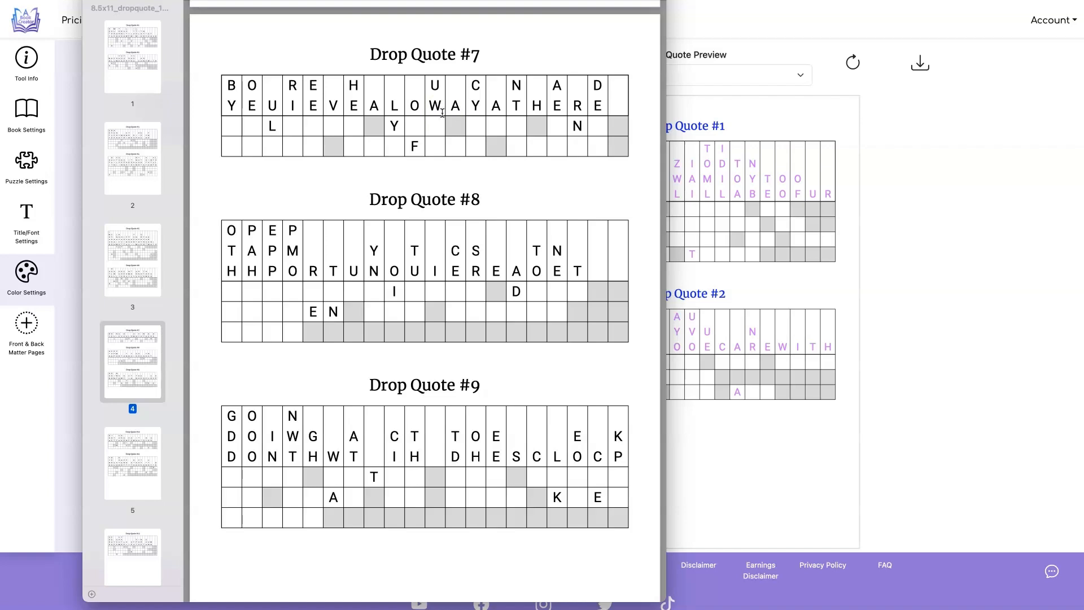
{"action": "scroll", "coordinate": [442, 113], "scroll_direction": "down", "scroll_amount": 15}
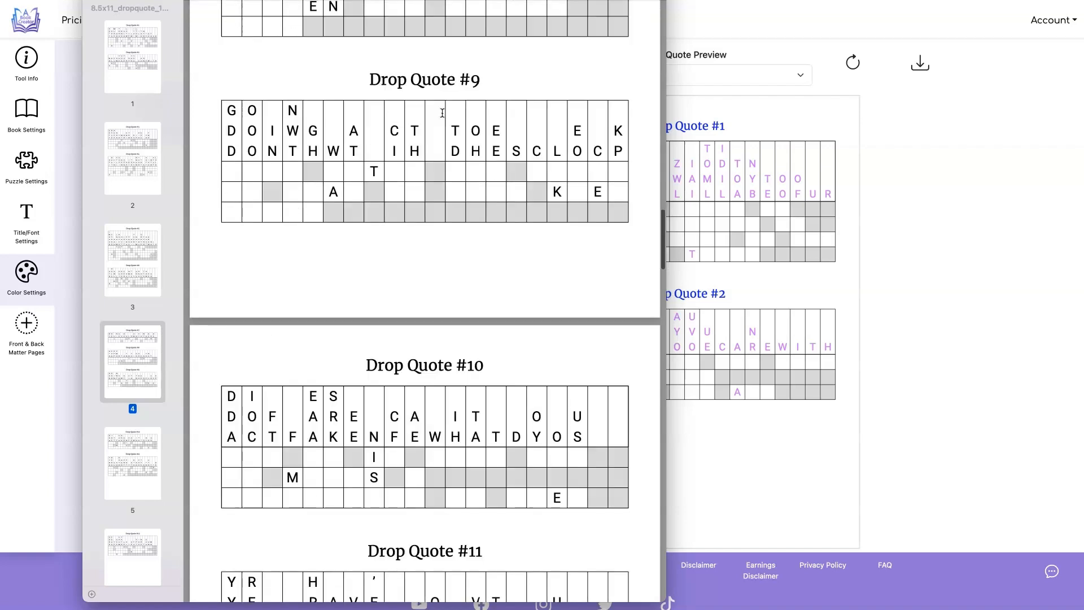
{"action": "scroll", "coordinate": [442, 113], "scroll_direction": "down", "scroll_amount": 10}
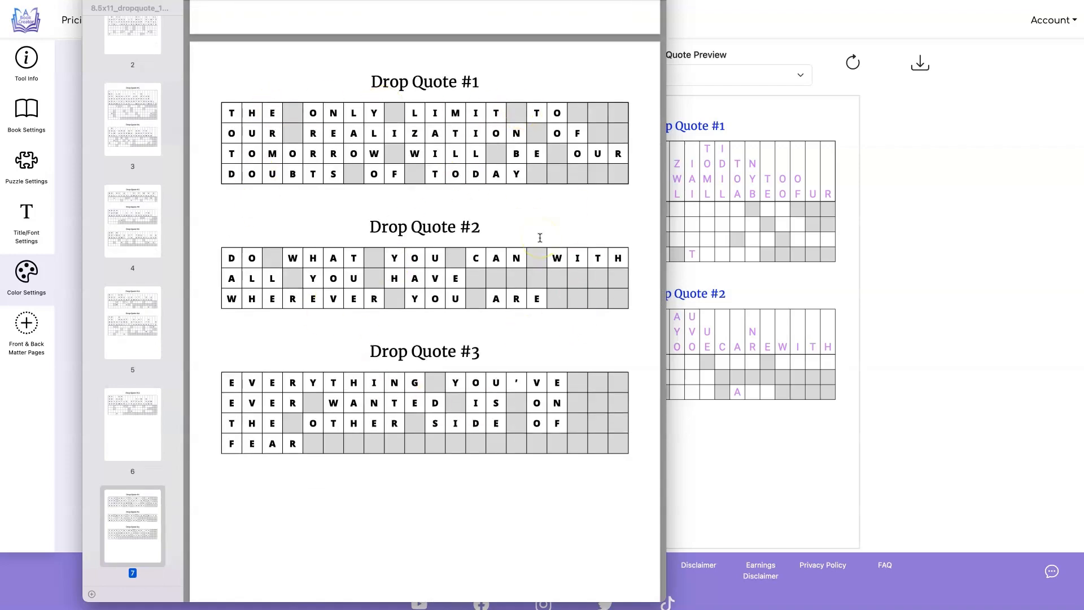
{"action": "scroll", "coordinate": [540, 237], "scroll_direction": "down", "scroll_amount": 15}
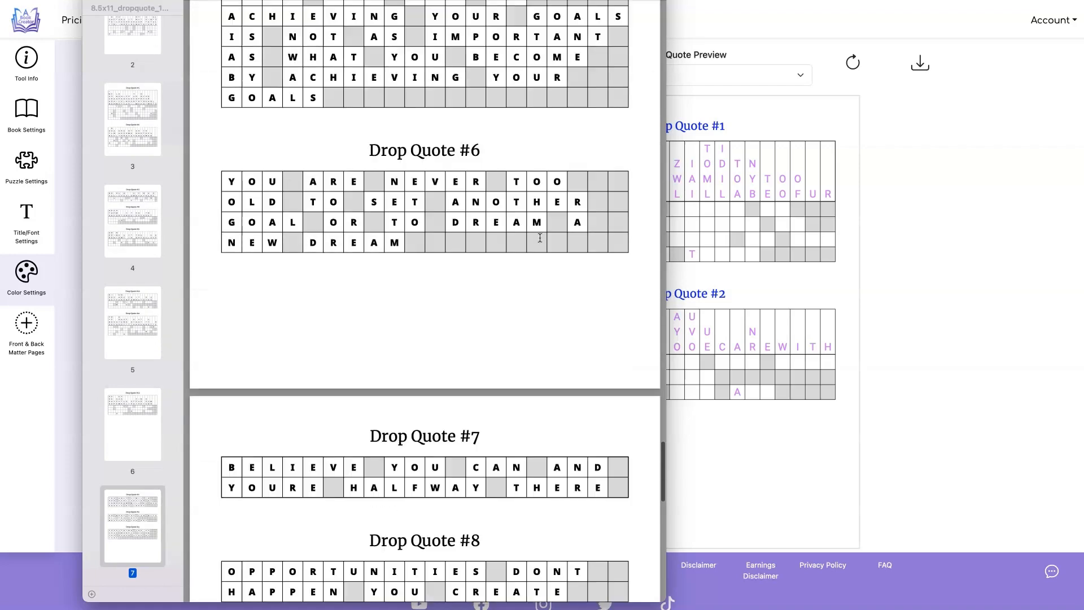
{"action": "scroll", "coordinate": [540, 237], "scroll_direction": "down", "scroll_amount": 15}
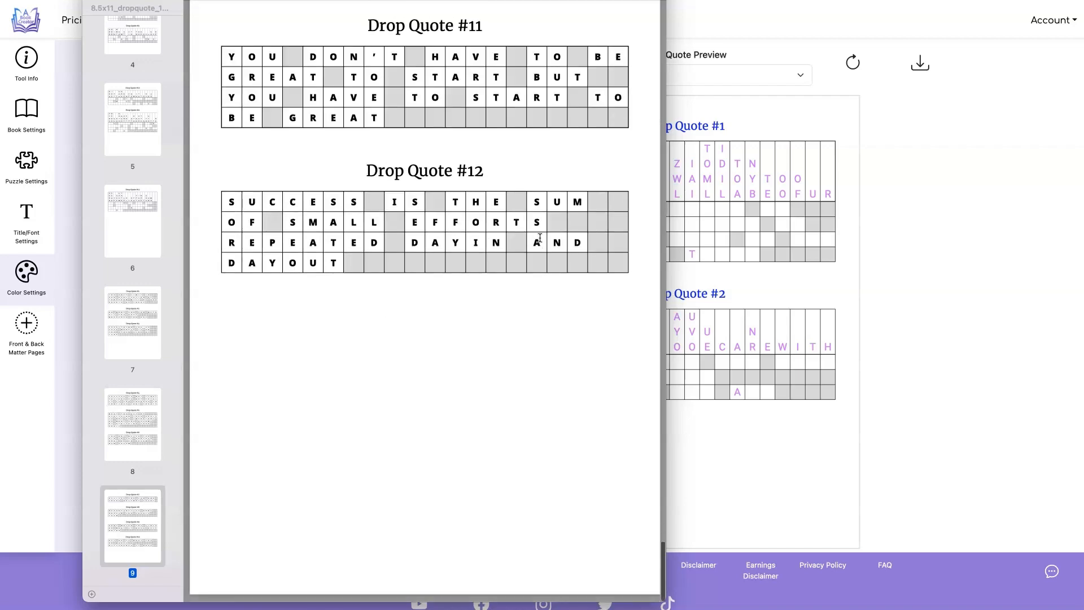
{"action": "scroll", "coordinate": [391, 152], "scroll_direction": "up", "scroll_amount": 7}
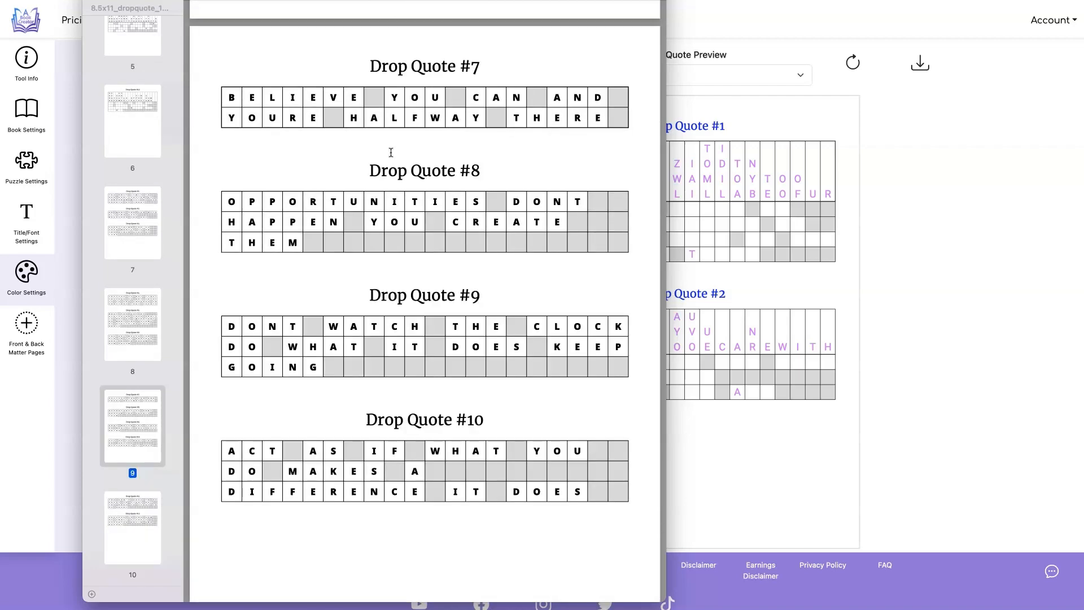